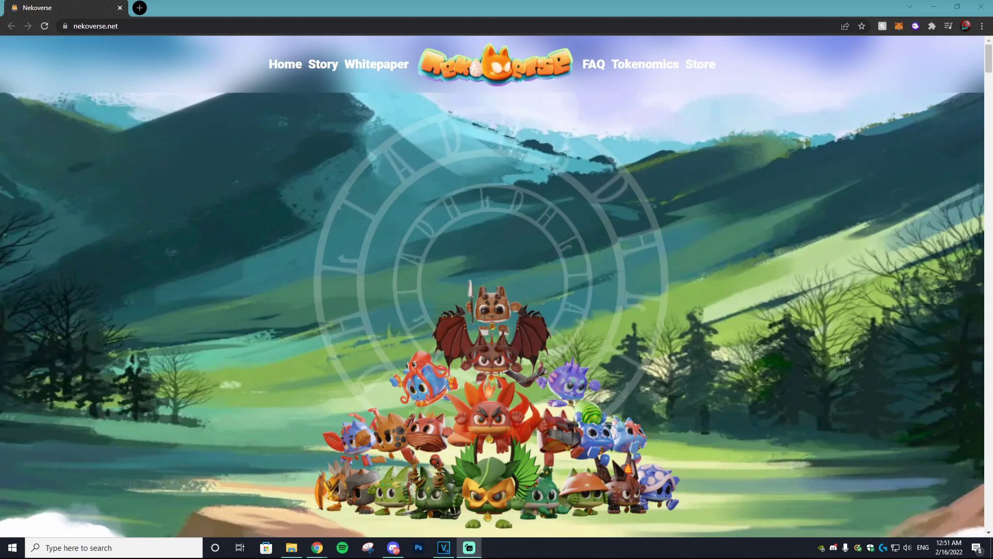
- Look through the Nekoverse homepage's introduction and Neko Elements section, and page through several characters in the Neko showcase
scroll(880, 357, "down", 5)
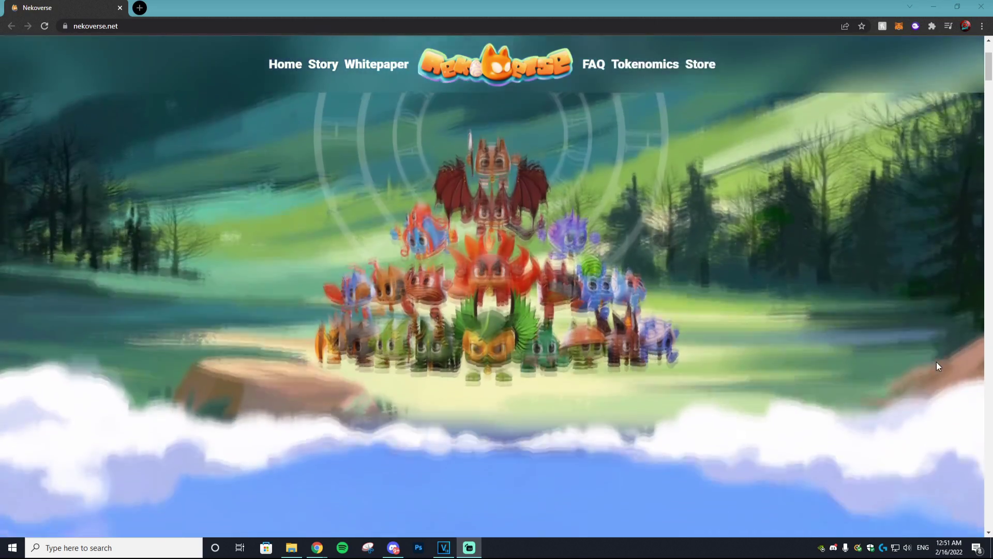
scroll(938, 364, "down", 7)
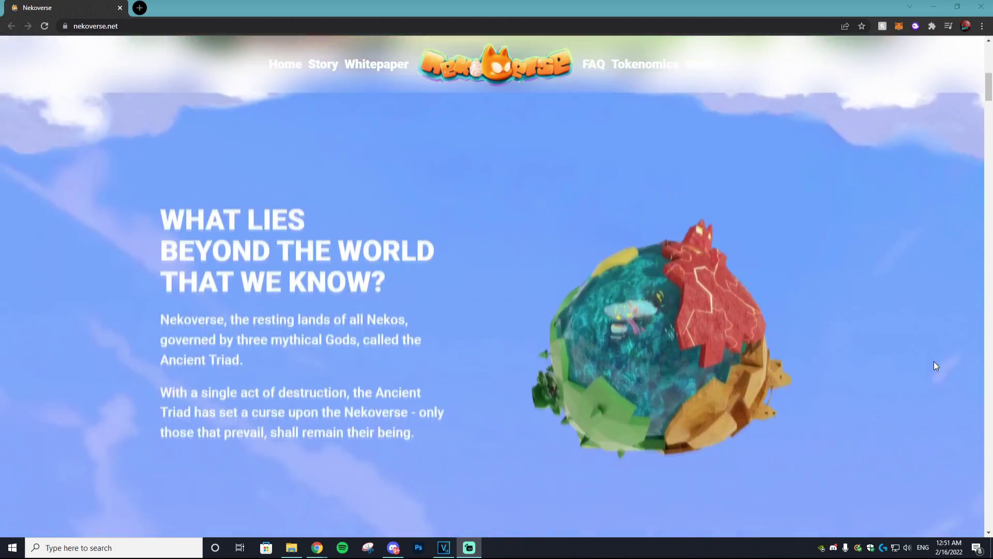
scroll(933, 362, "down", 10)
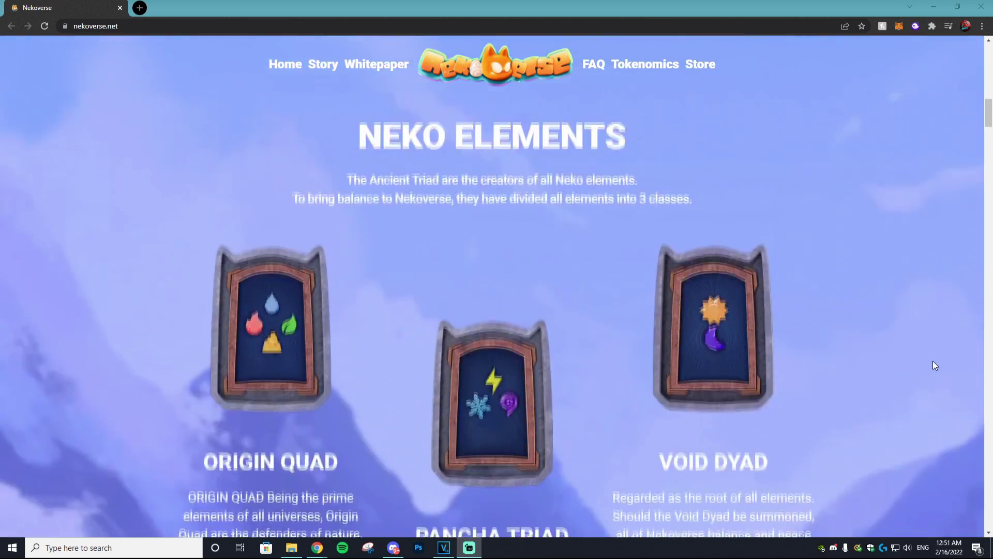
scroll(932, 361, "down", 8)
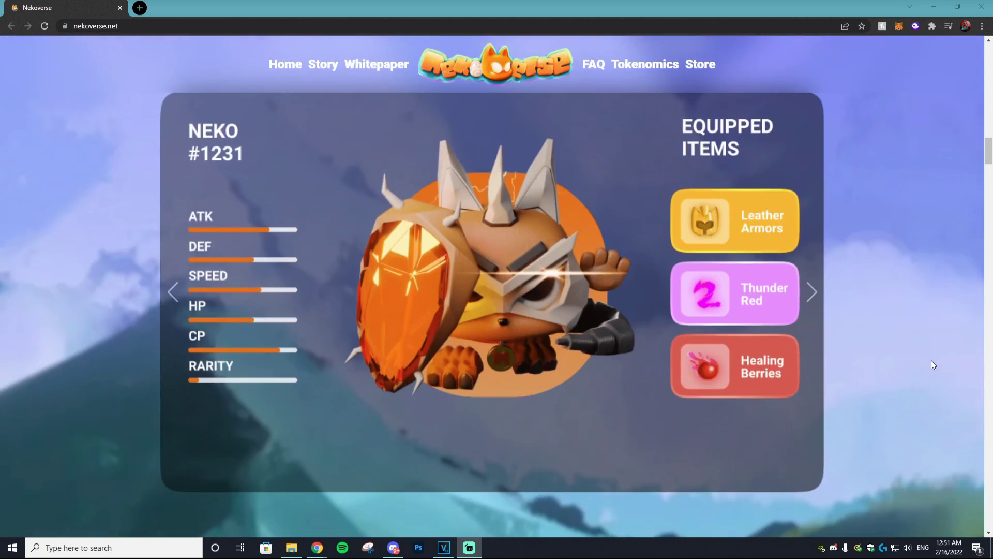
left_click(811, 294)
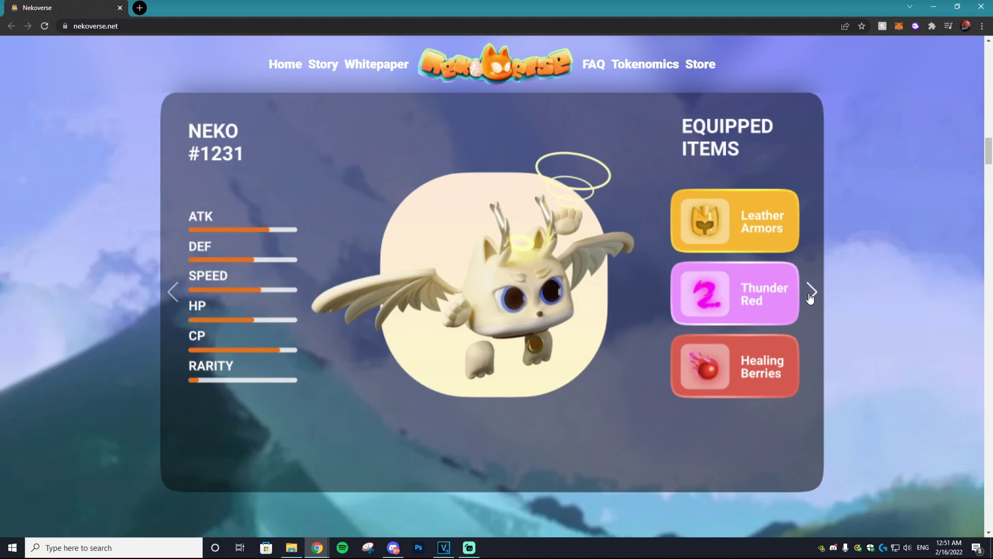
left_click(810, 295)
left_click(811, 295)
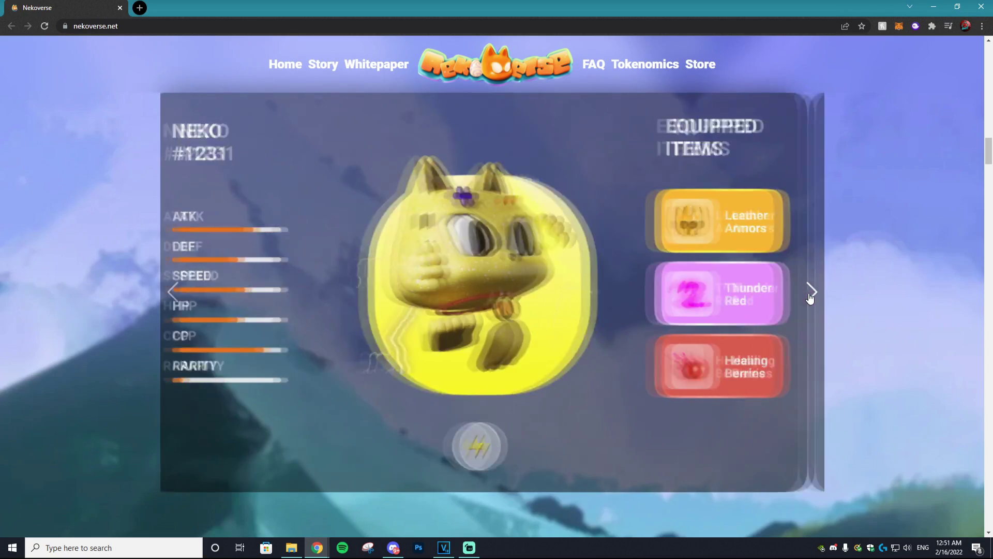
- Examine the Nekoverse profession platforms by rotating the carousel from Necromancer to other roles such as Crafter
scroll(862, 302, "down", 5)
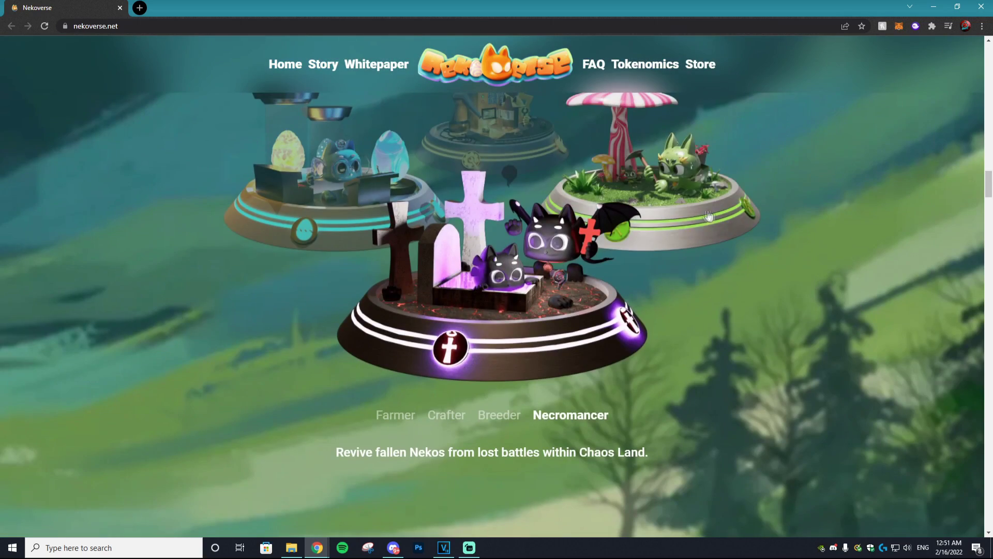
left_click(676, 222)
left_click(672, 222)
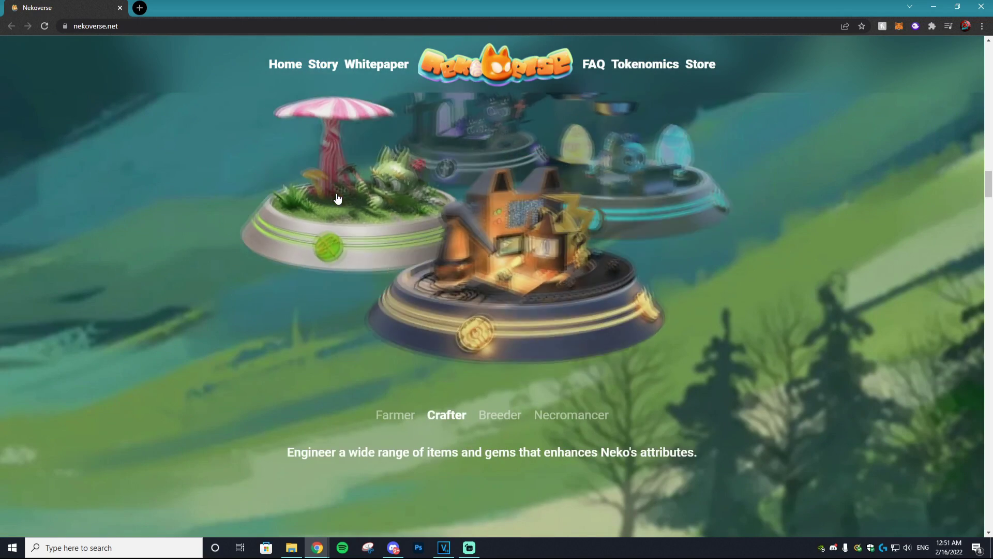
left_click(337, 197)
left_click(625, 236)
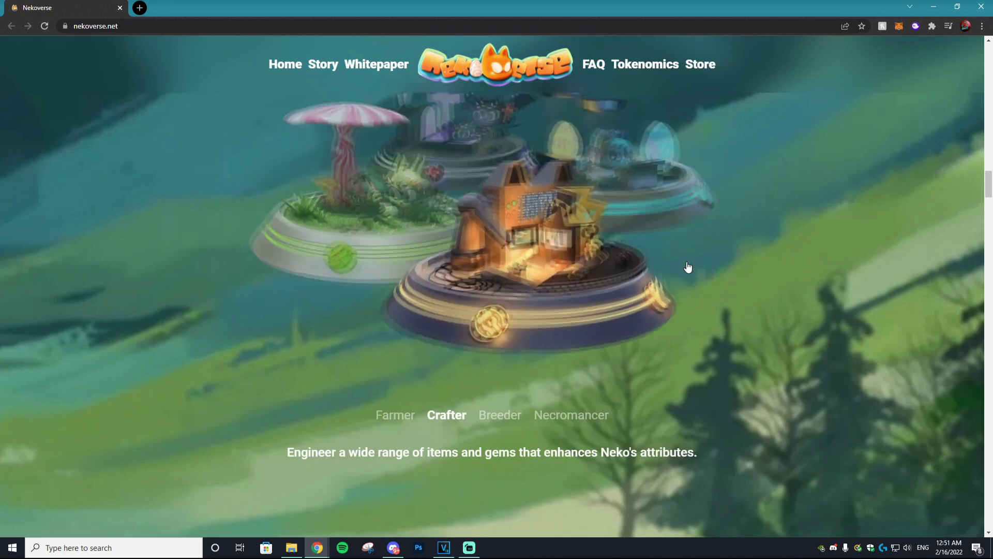
- Look through the floating Neko platforms, the Nekoverse Realms slides and the gameplay feature slides, including Item Crafting
scroll(687, 262, "down", 6)
scroll(687, 262, "down", 10)
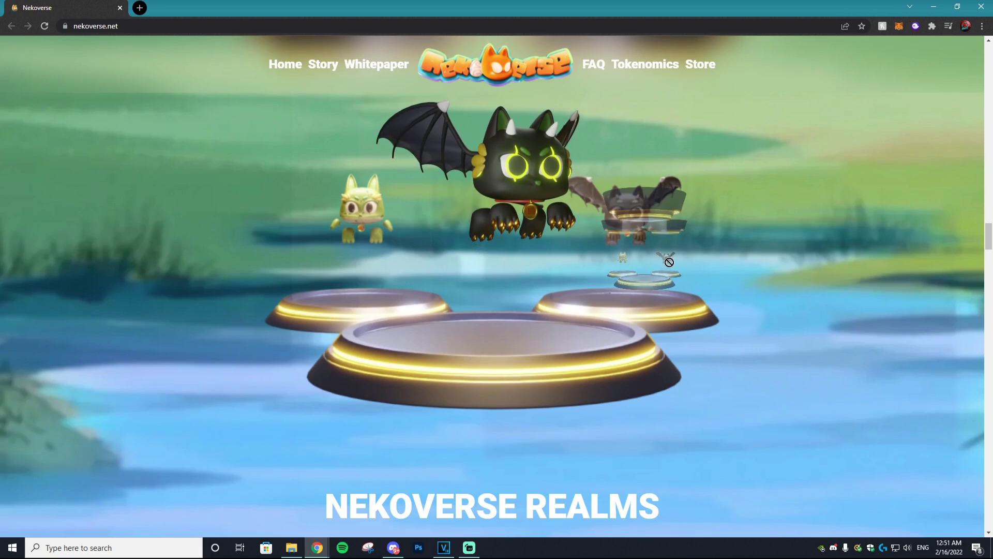
scroll(775, 252, "up", 1)
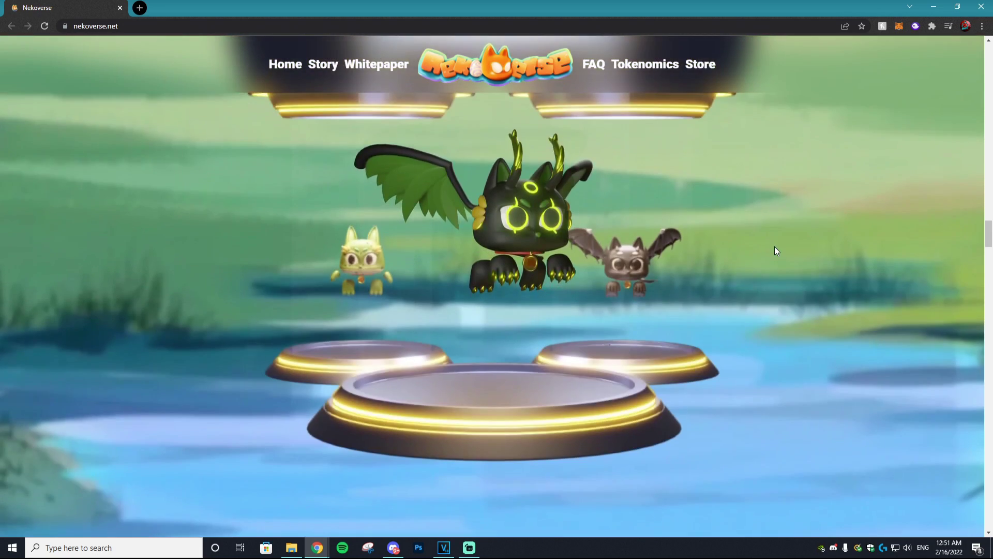
scroll(775, 251, "down", 10)
scroll(791, 258, "up", 2)
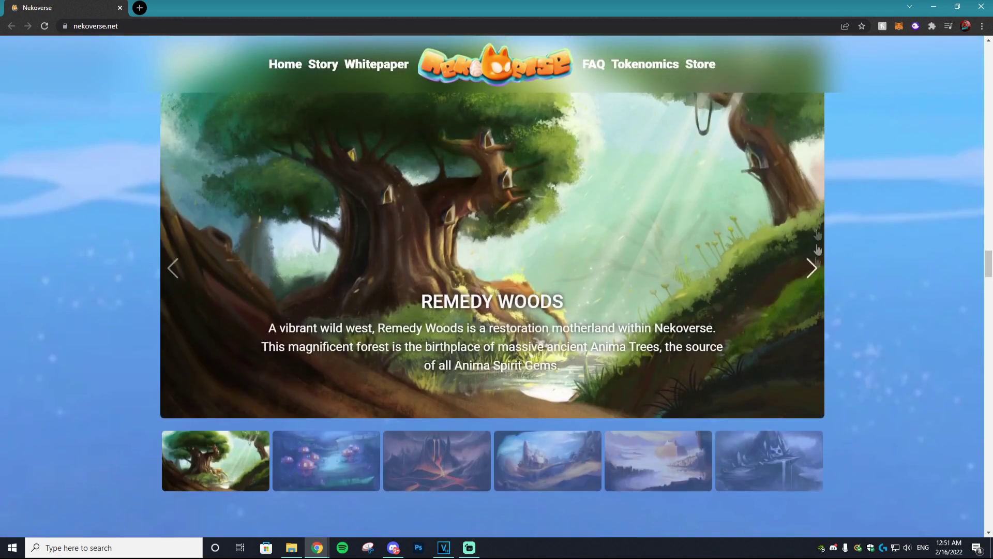
left_click(811, 268)
left_click(811, 268)
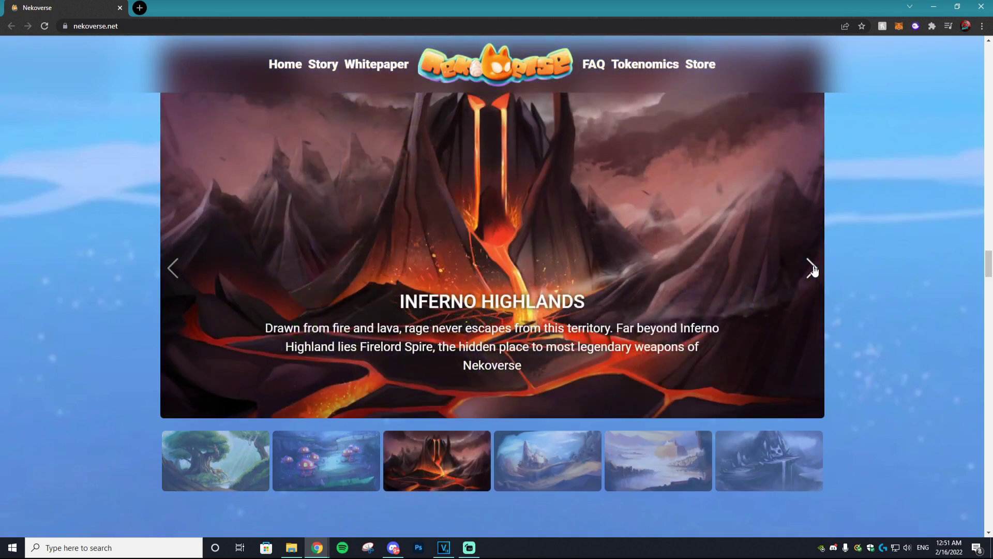
left_click(811, 268)
scroll(813, 270, "down", 8)
scroll(813, 270, "down", 4)
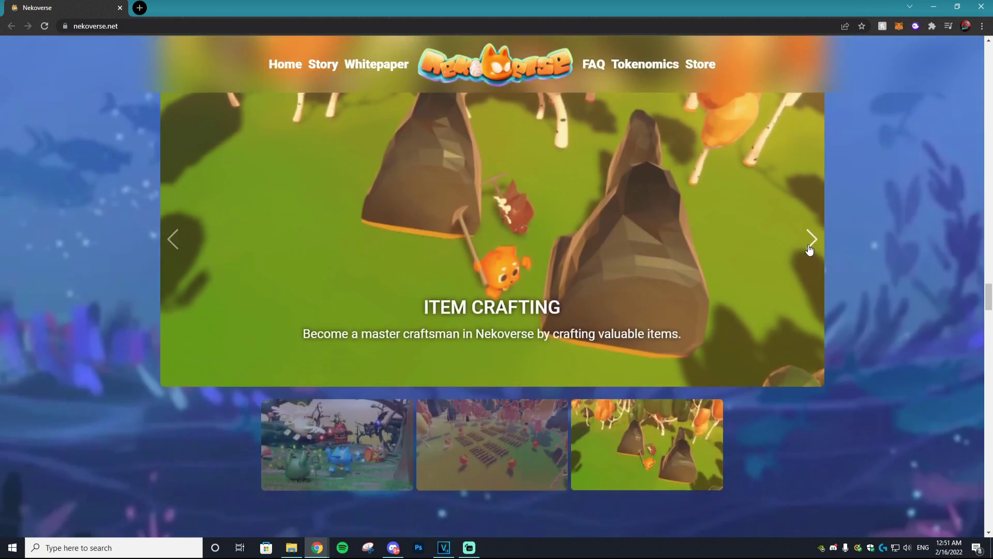
left_click(810, 250)
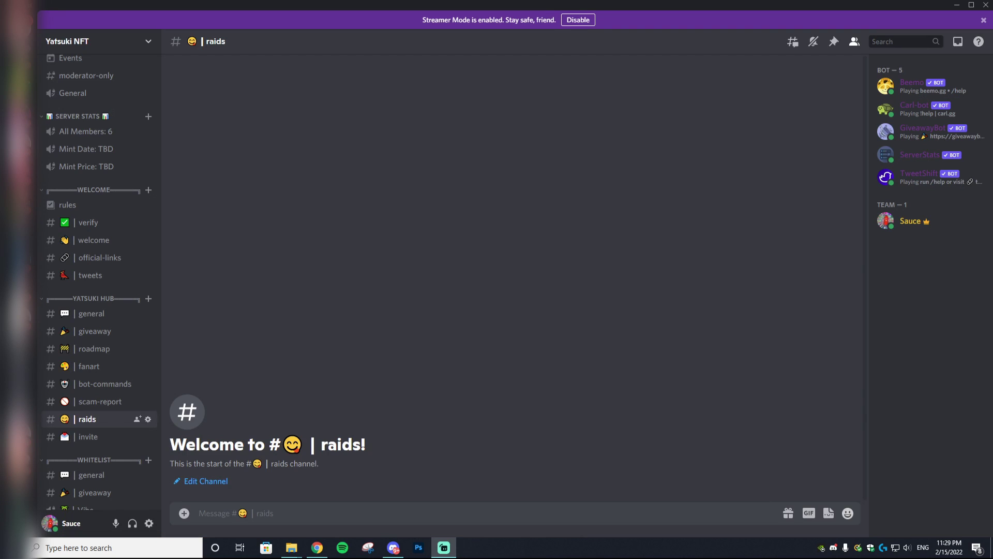
- Switch from the Yatsuki NFT Discord server to the browser and read the Beemo antispam bot's website
key("alt+Tab")
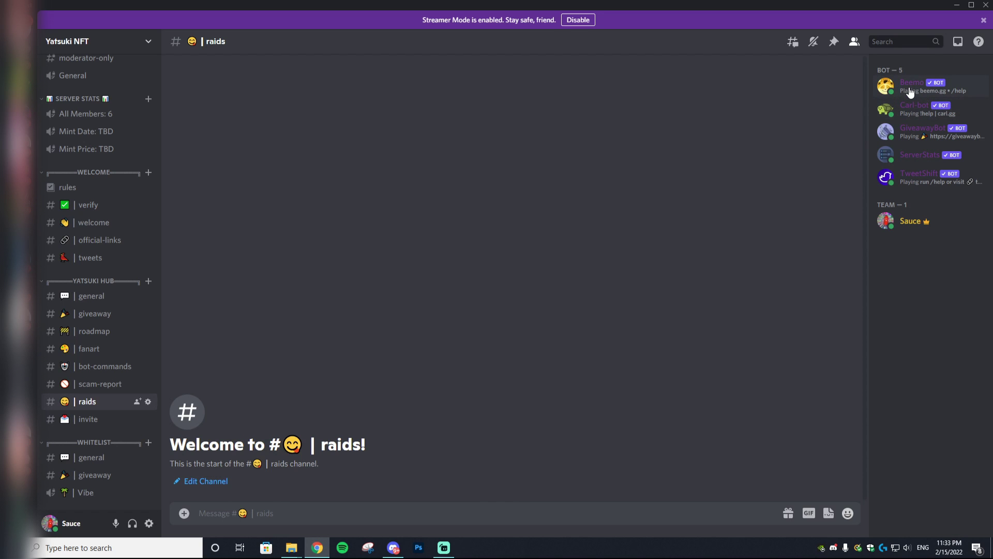
key("alt+Tab")
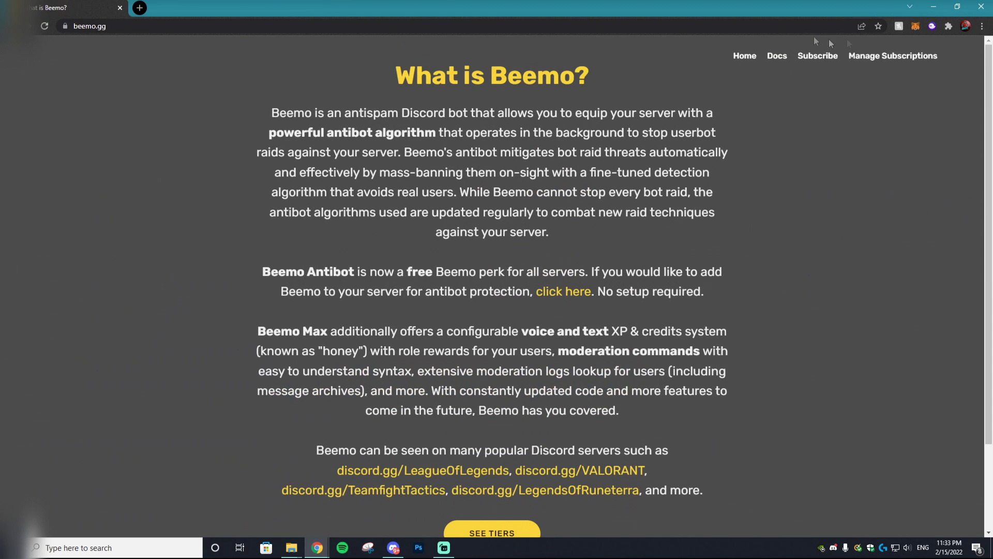
- Add the Invite Tracker bot to the Yatsuki NFT server from its website and authorize all requested permissions
key("alt+Tab")
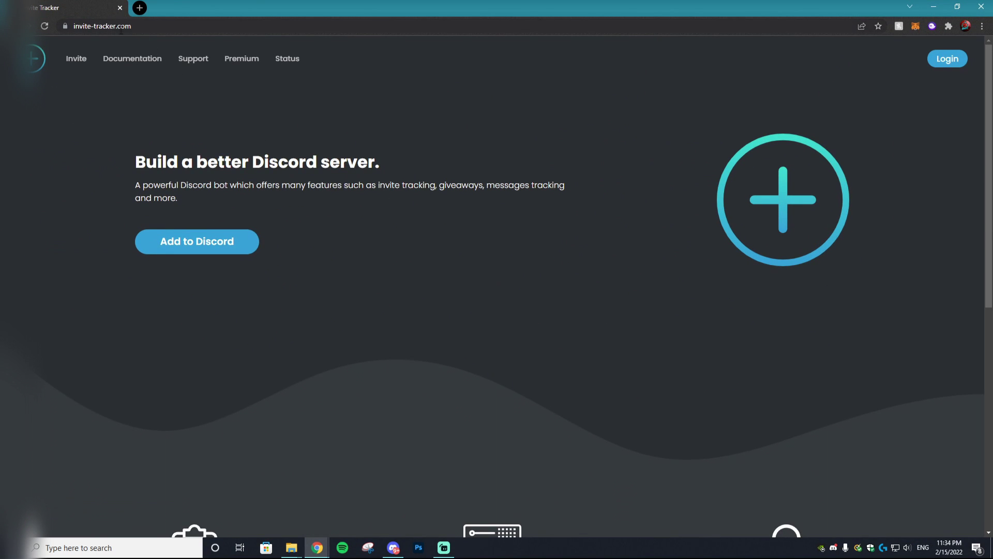
left_click(201, 244)
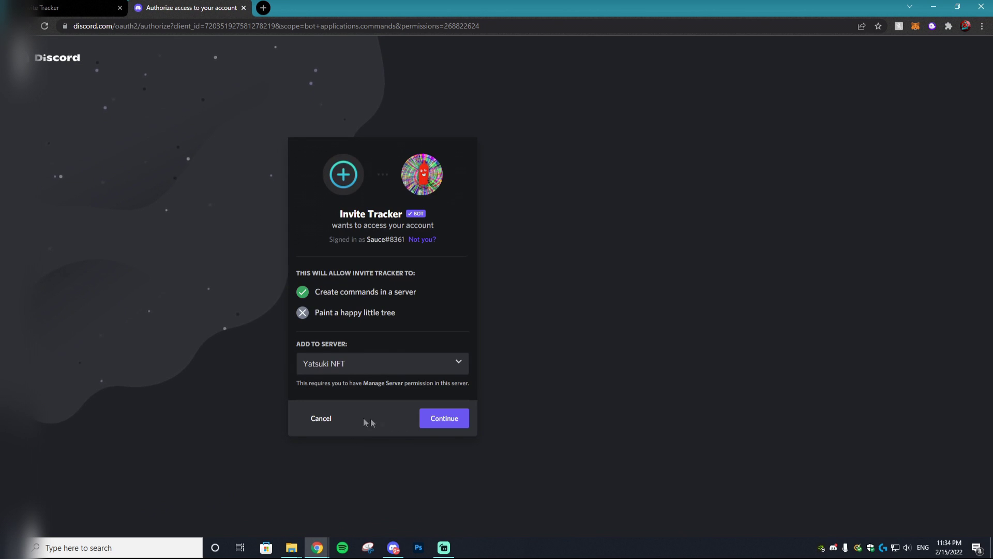
left_click(454, 421)
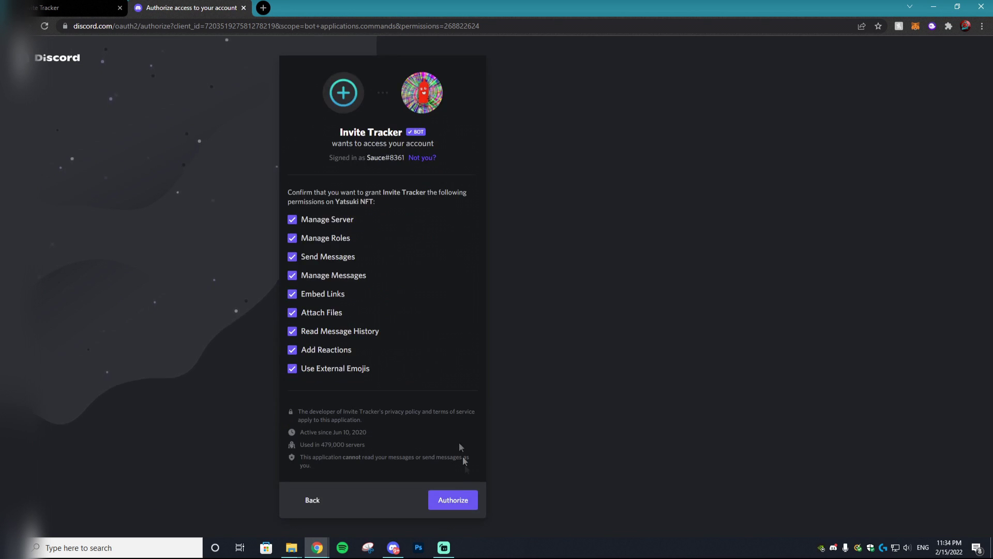
left_click(455, 501)
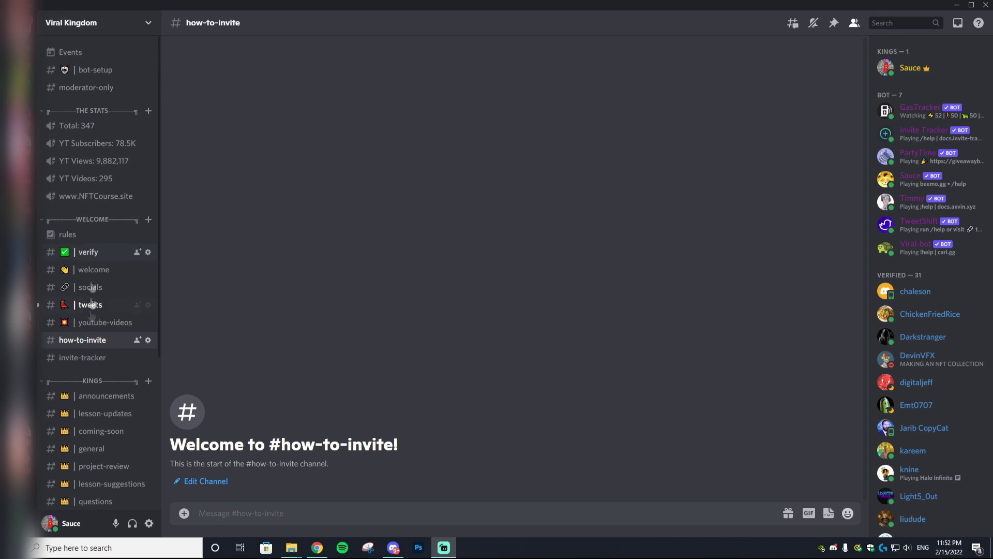
- Look at the invite-tracker and how-to-invite channels in the Viral Kingdom server
left_click(88, 359)
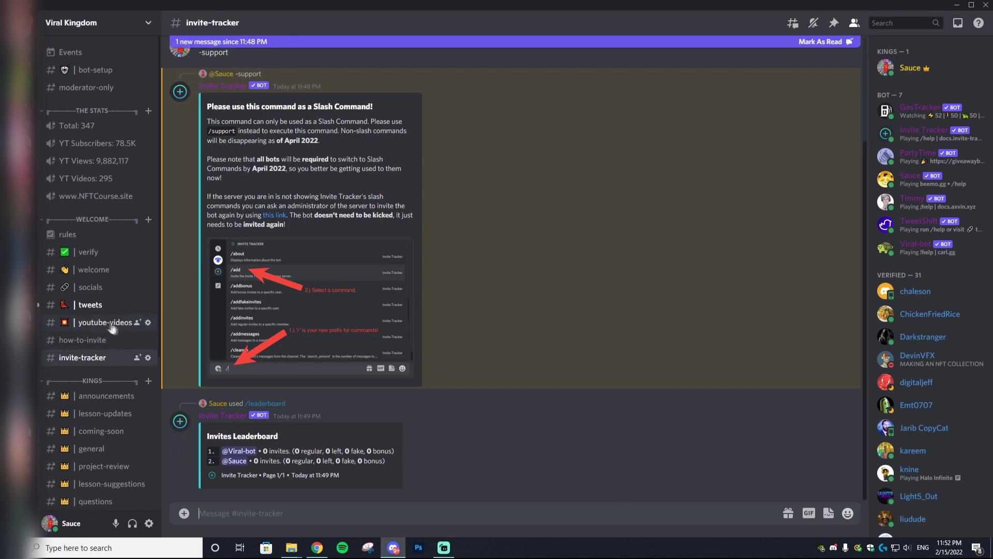
left_click(91, 346)
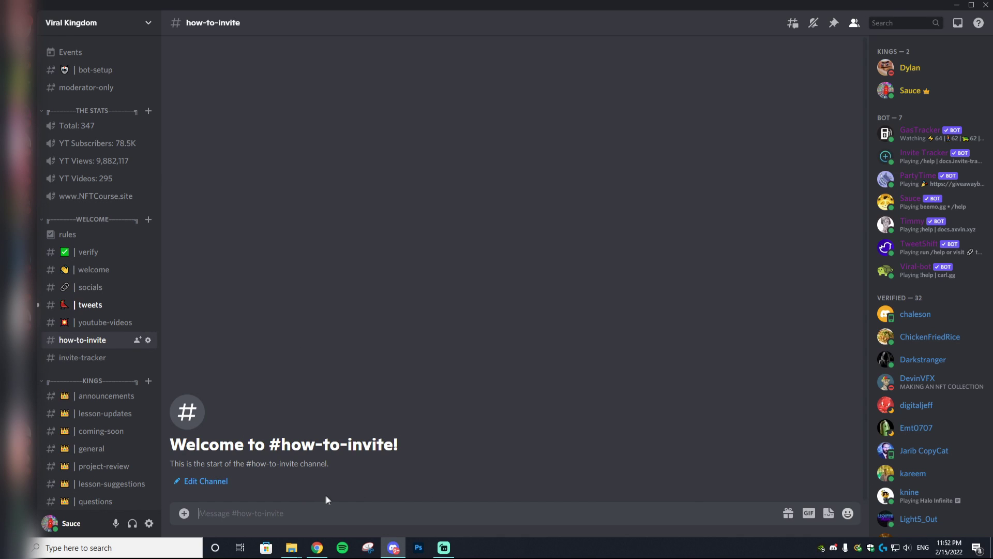
left_click(351, 516)
- Run the /invites command in the invite-tracker channel and review the bot's reply
left_click(99, 357)
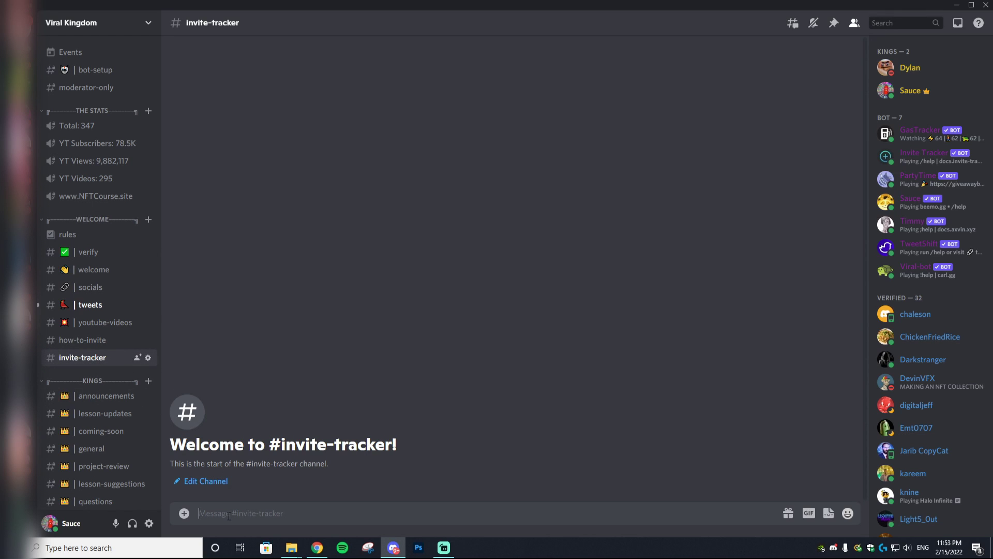
type("/")
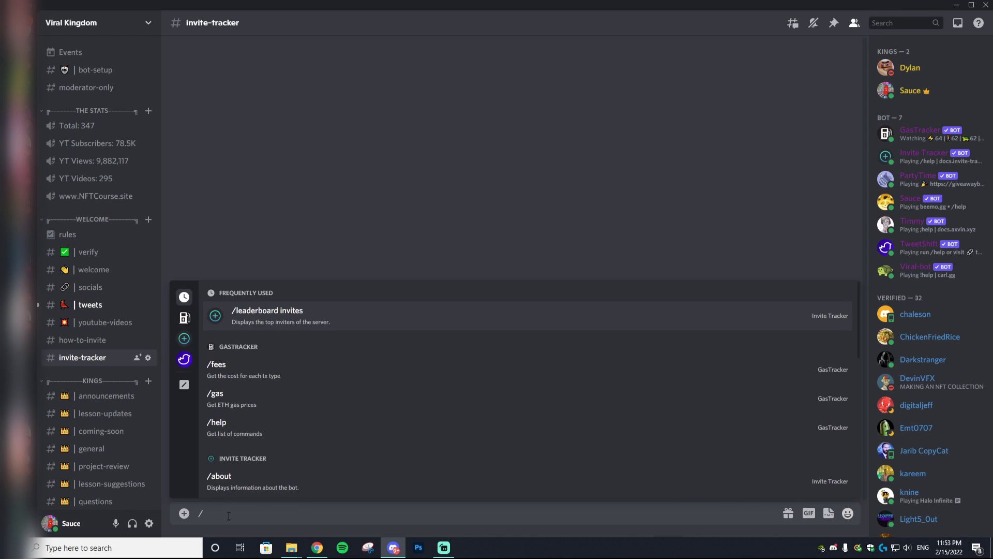
type("invites")
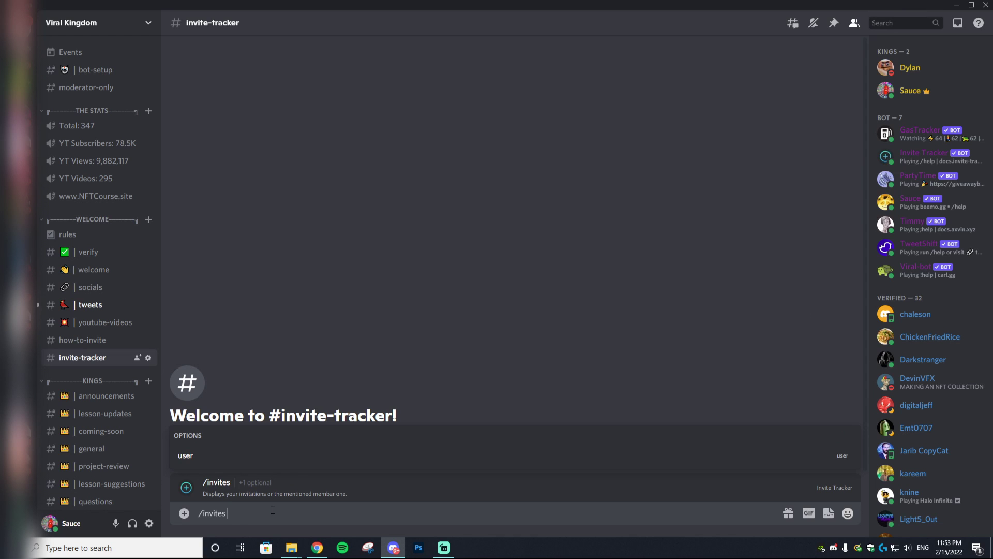
key("Return")
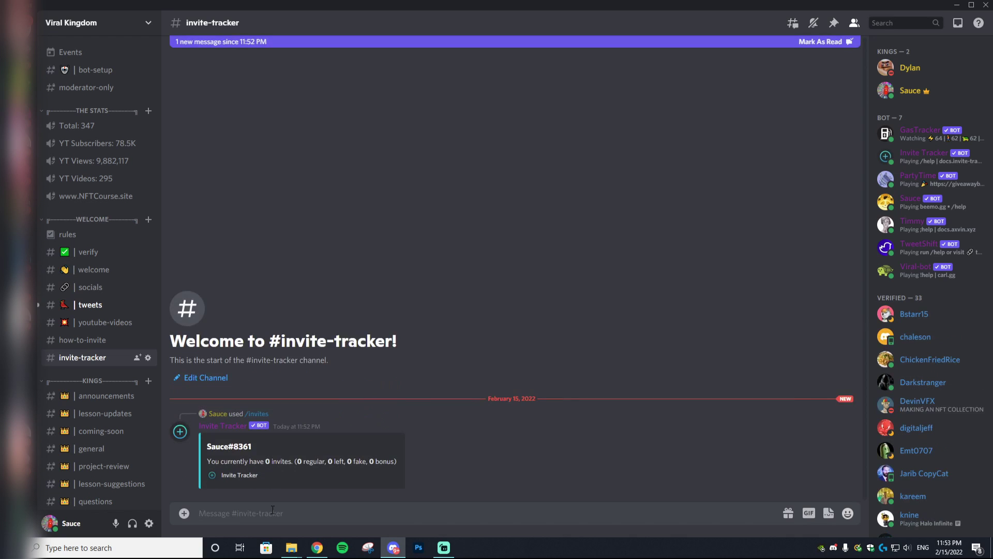
left_click_drag(207, 460, 297, 462)
left_click(298, 462)
- Run the /leaderboard invites command in the invite-tracker channel and open the how-to-invite channel
left_click(271, 510)
type("/l")
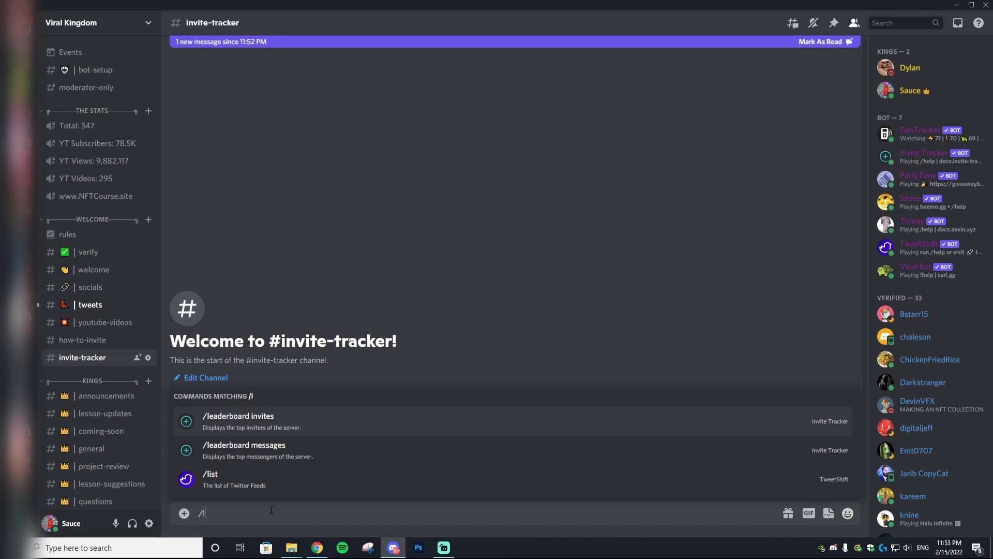
left_click(303, 421)
key("Return")
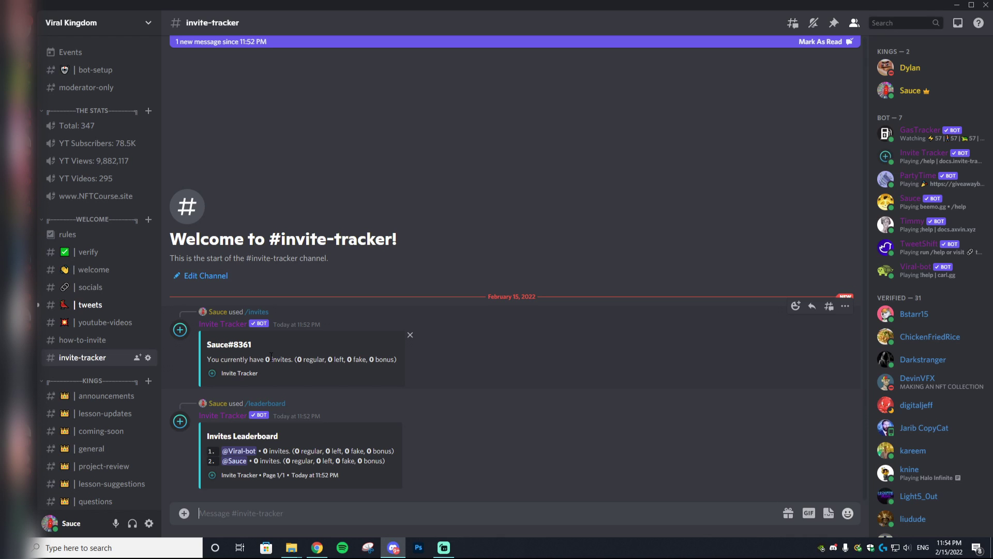
left_click(83, 340)
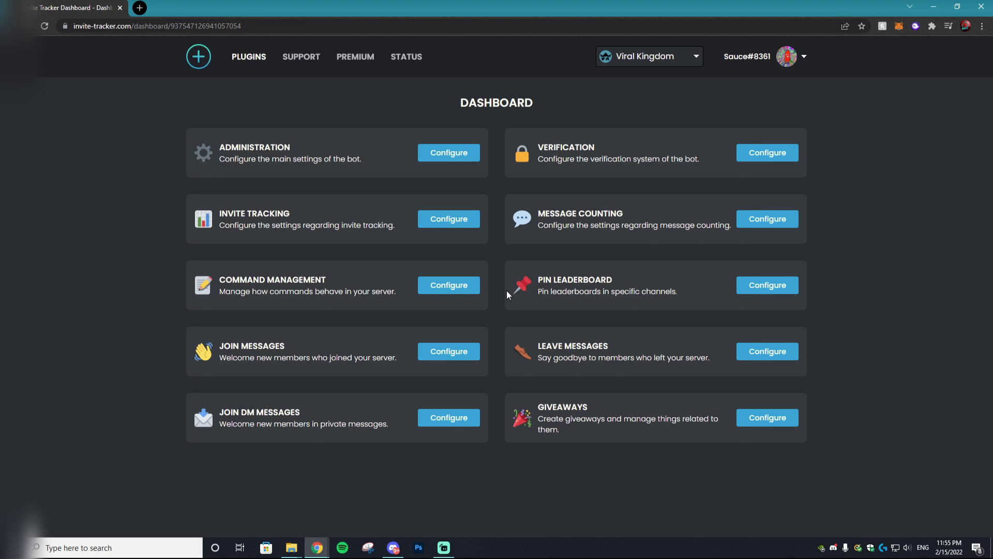
- Open the Invite Tracking settings for Viral Kingdom, try to edit the premium fake delay, and dismiss the subscription offer
left_click(448, 219)
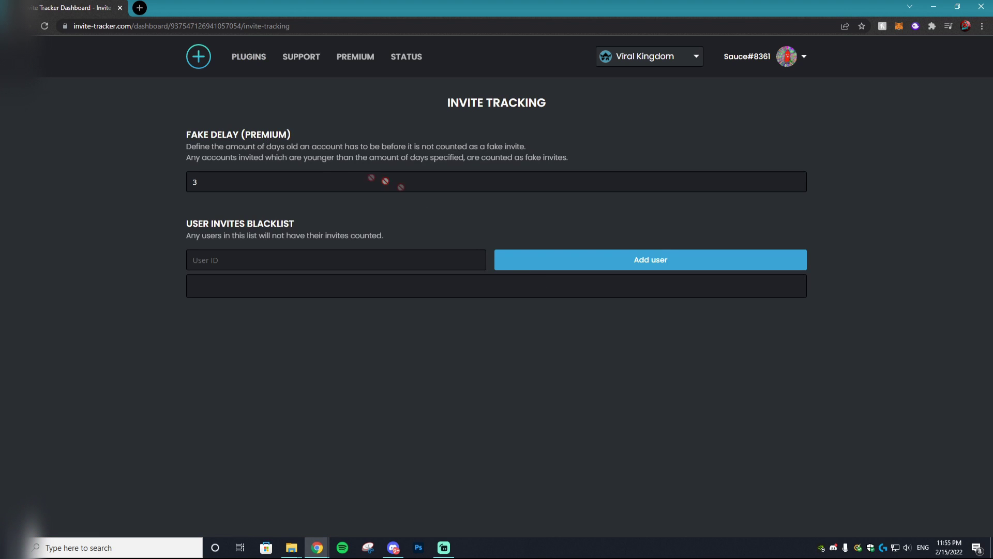
left_click(317, 181)
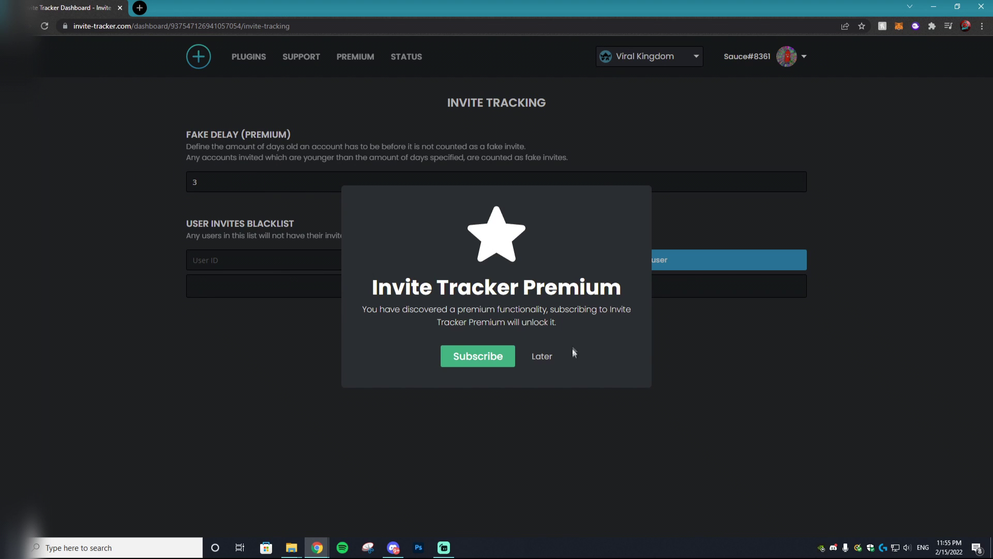
left_click(541, 356)
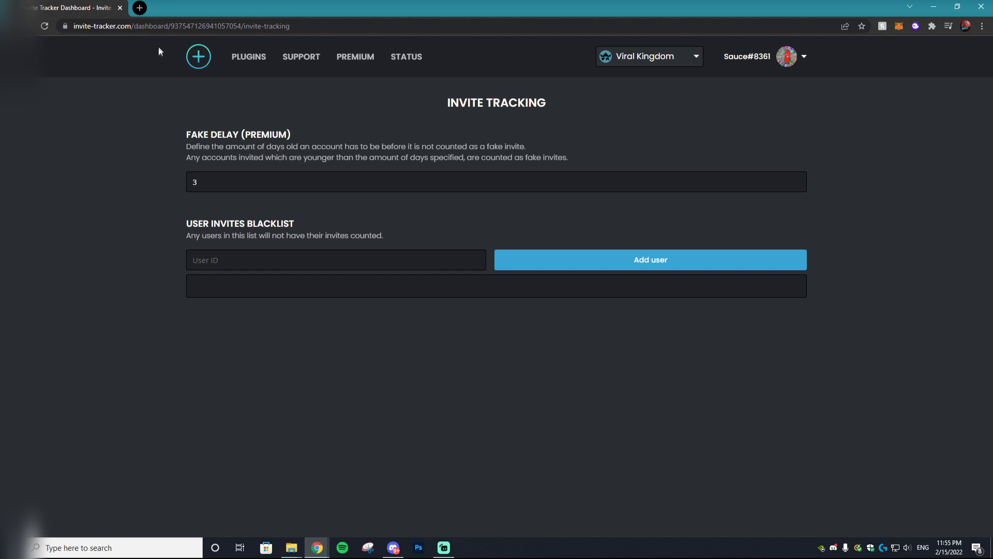
- Switch to Discord and place the cursor in the message box of the Yatsuki NFT server's roadmap channel
left_click(393, 548)
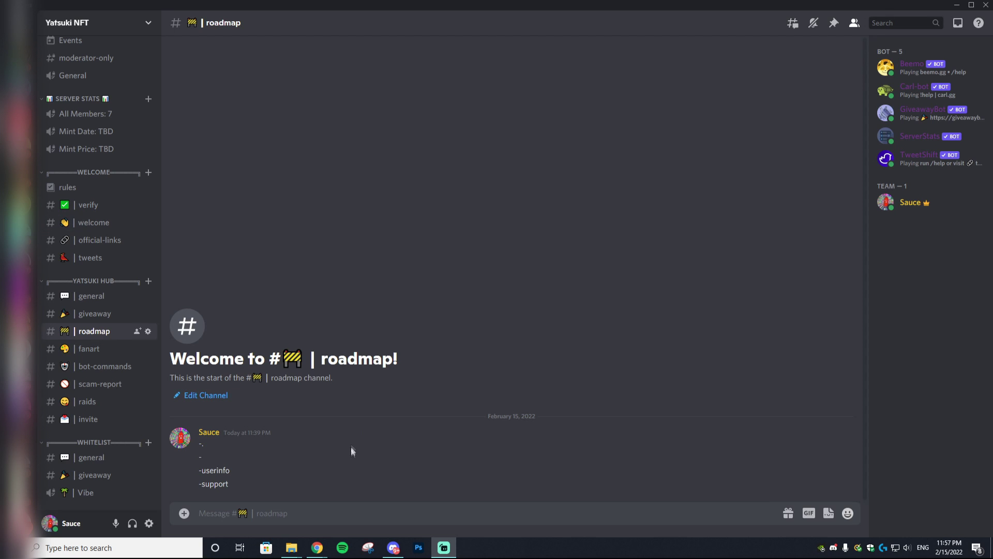
left_click(286, 511)
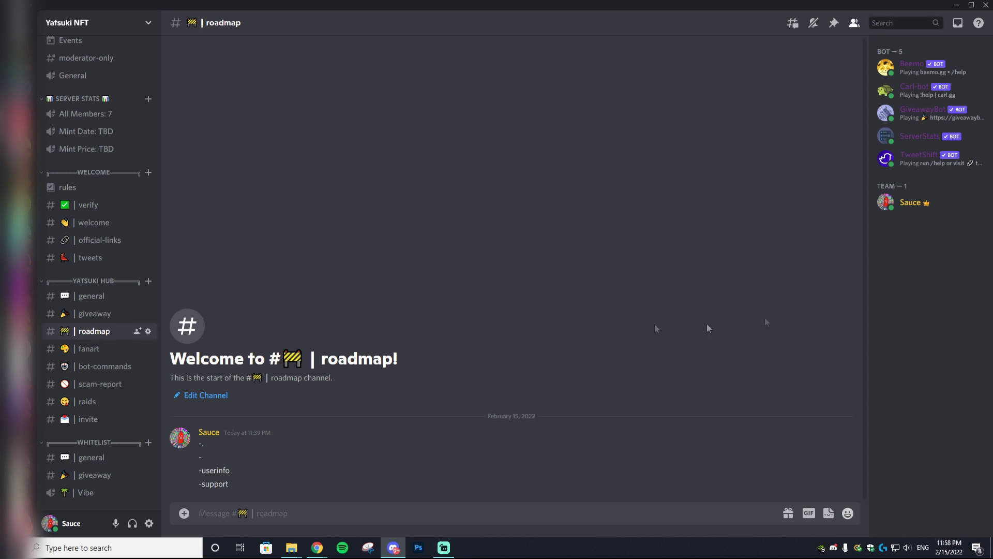
- Switch to the Invite Tracker dashboard in Chrome and open Viral Kingdom's Message Counting settings
left_click(328, 540)
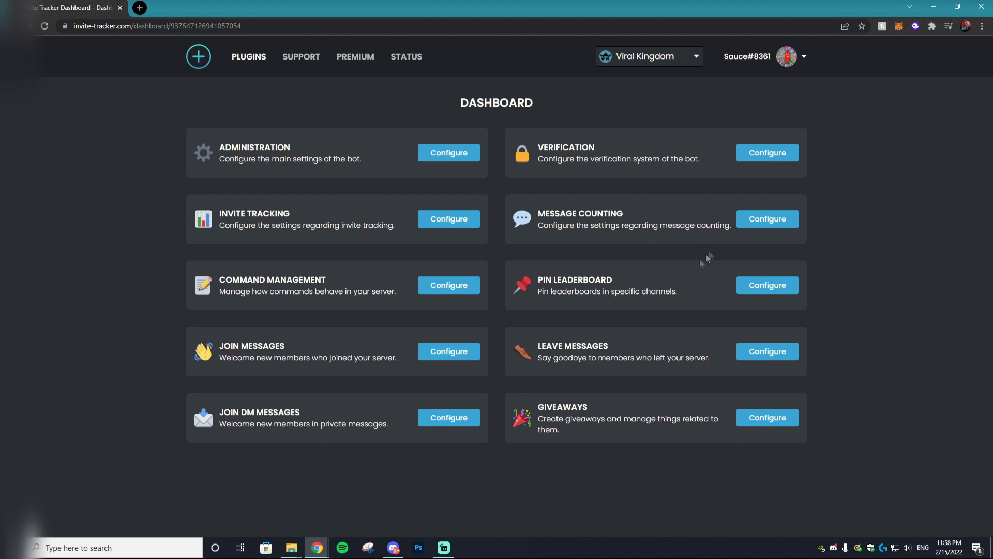
left_click(753, 219)
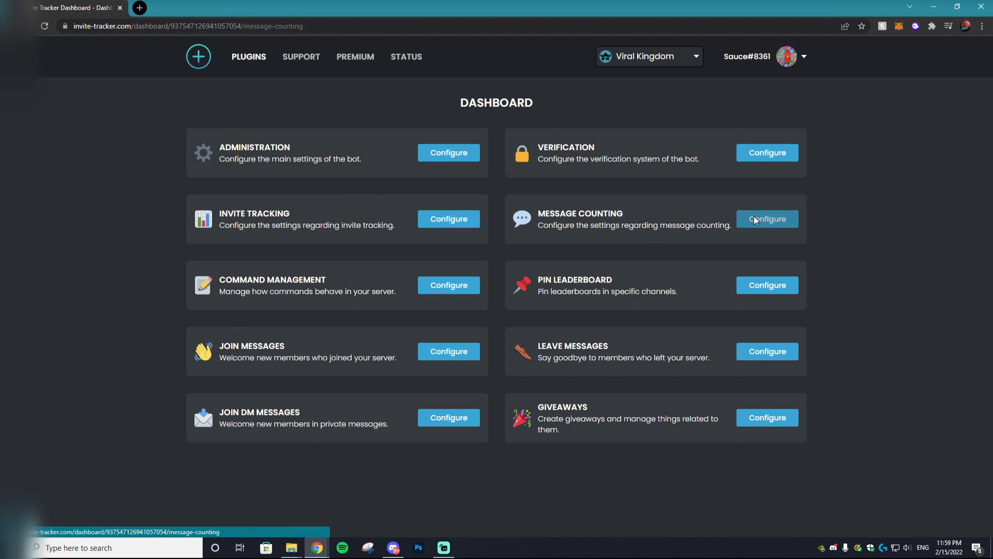
scroll(332, 203, "down", 1)
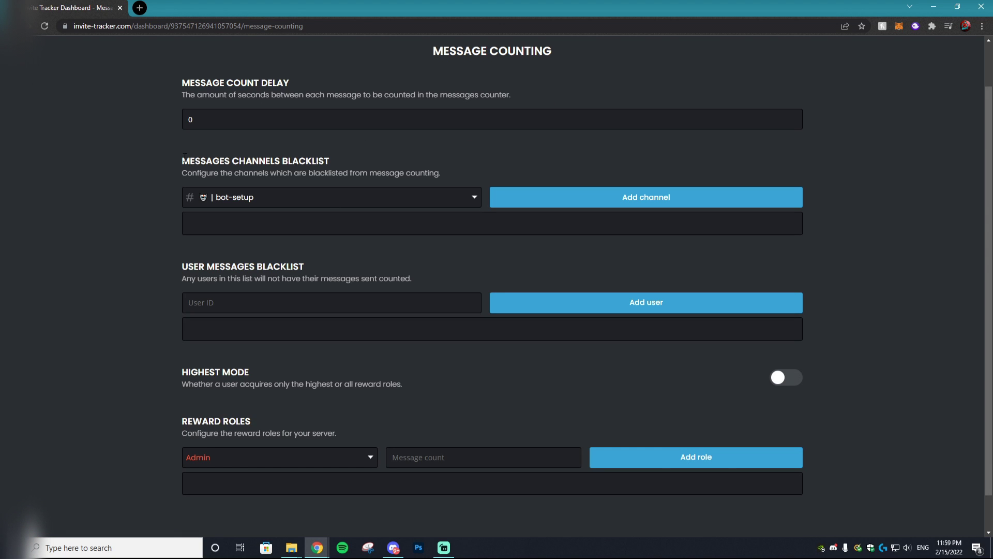
- Choose the scammers channel for the message counting blacklist, then return the choice to bot-setup without adding either
left_click_drag(185, 156, 295, 165)
left_click(317, 161)
left_click(306, 196)
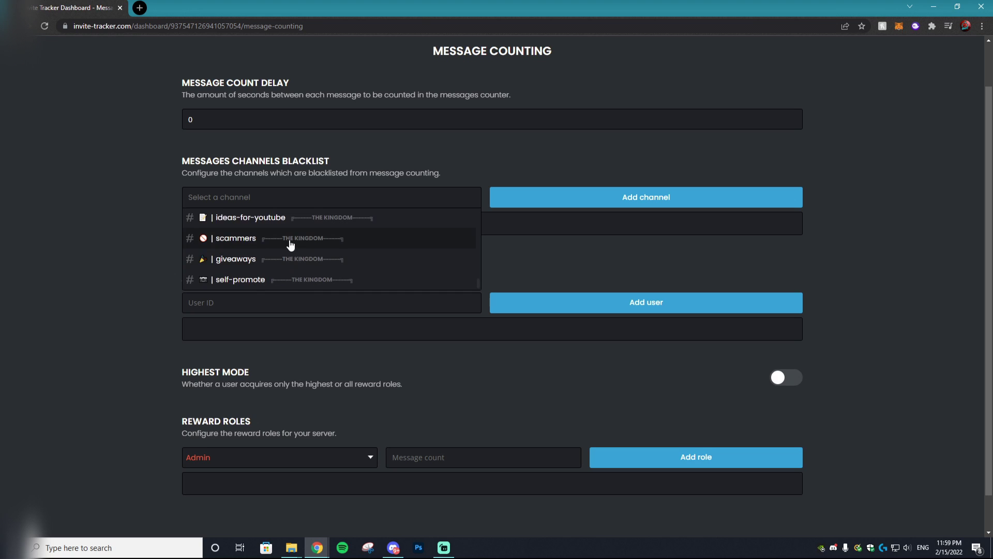
left_click(290, 242)
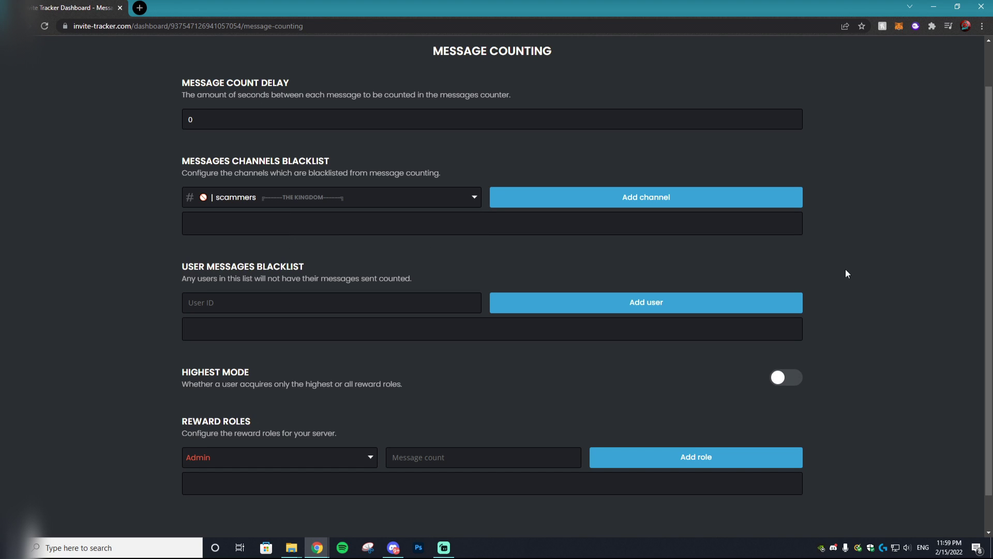
left_click(293, 196)
left_click(248, 218)
- Set the message count delay to 3 seconds and save the change
key("BackSpace")
type("3")
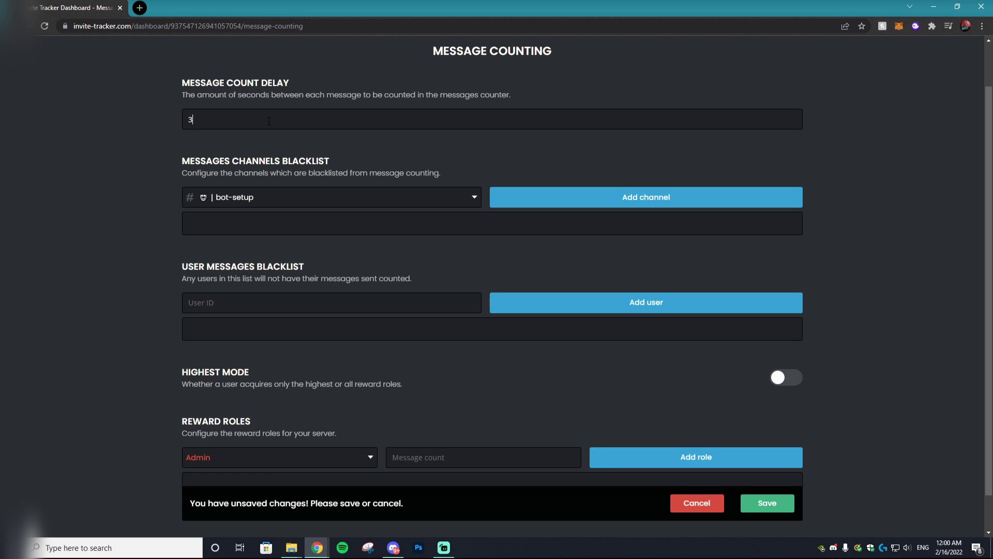
key("Return")
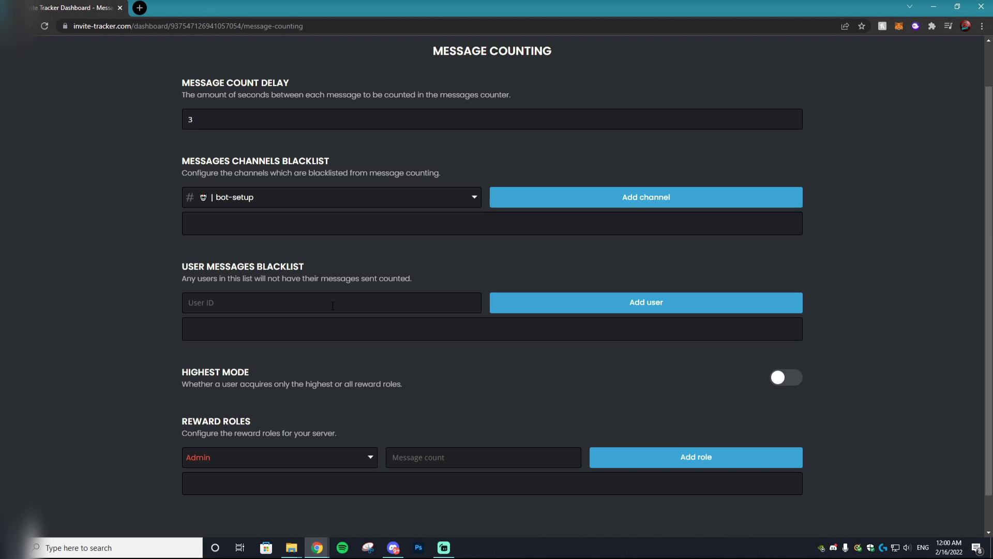
- Fill in a message reward with a count of 100, choosing the Admin role first and King Club instead
scroll(331, 290, "down", 1)
left_click(298, 419)
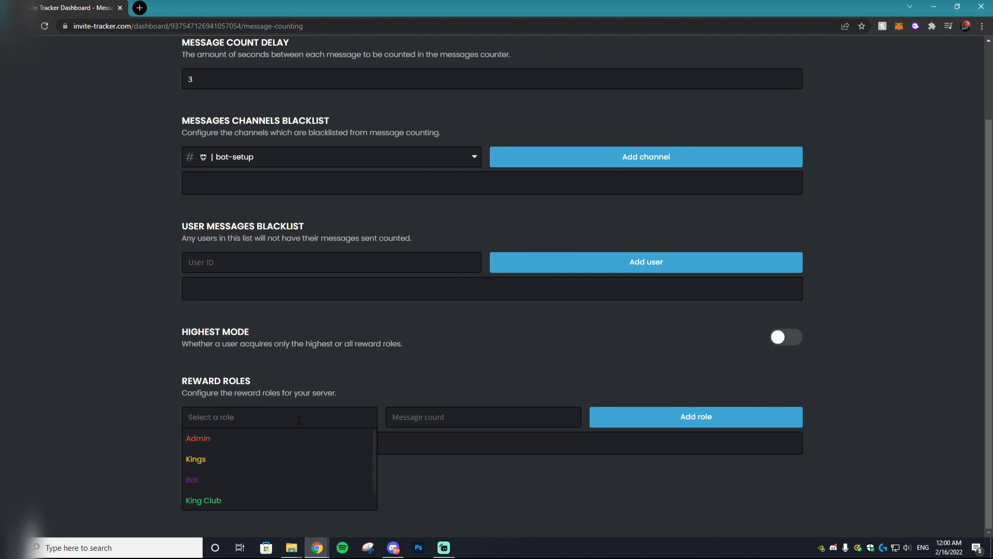
scroll(277, 477, "down", 1)
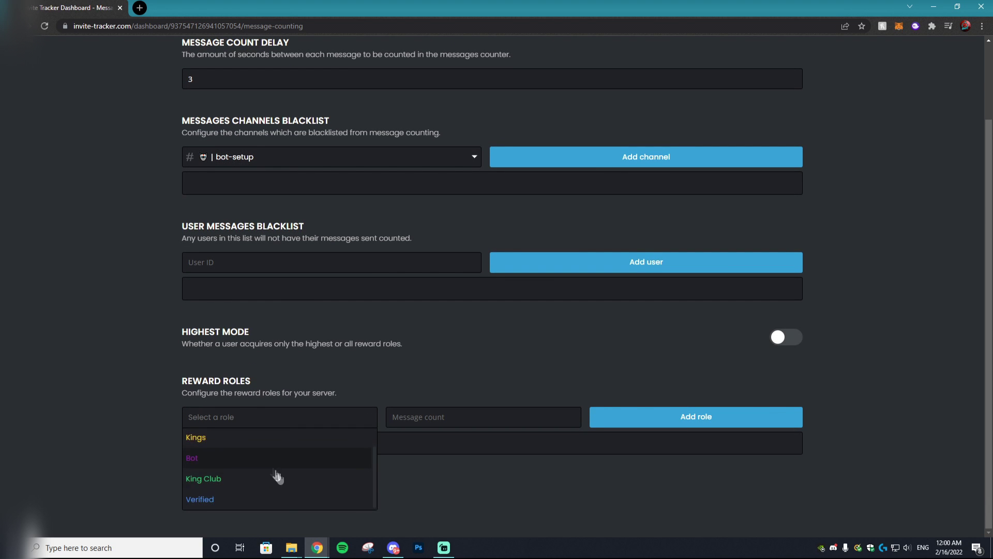
scroll(258, 455, "up", 1)
left_click(243, 438)
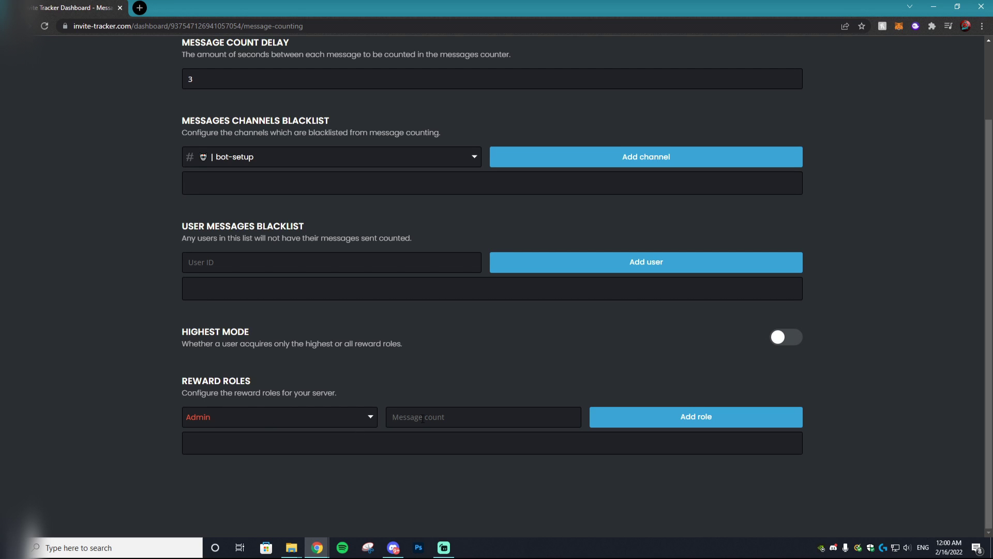
left_click(423, 418)
type("100")
left_click(352, 424)
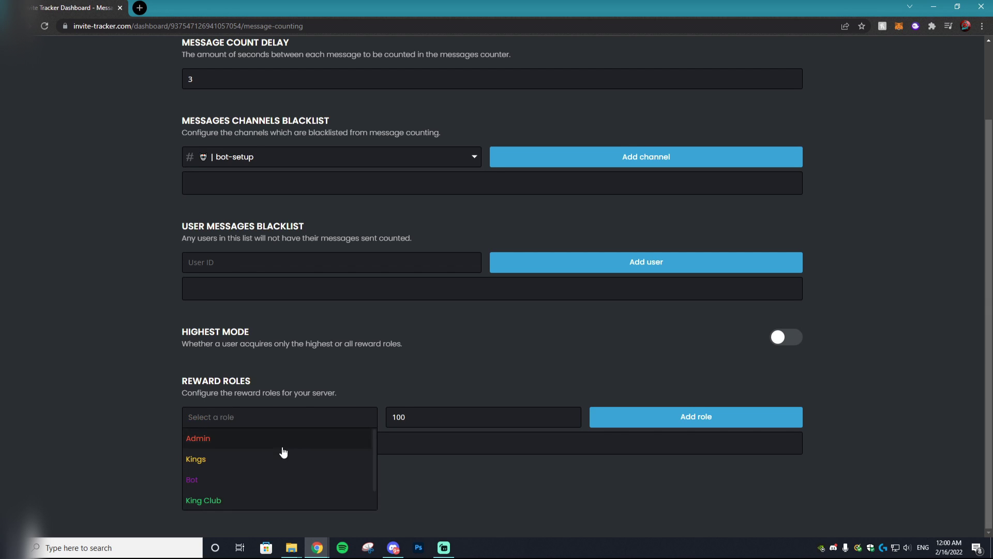
scroll(284, 461, "down", 1)
left_click(228, 479)
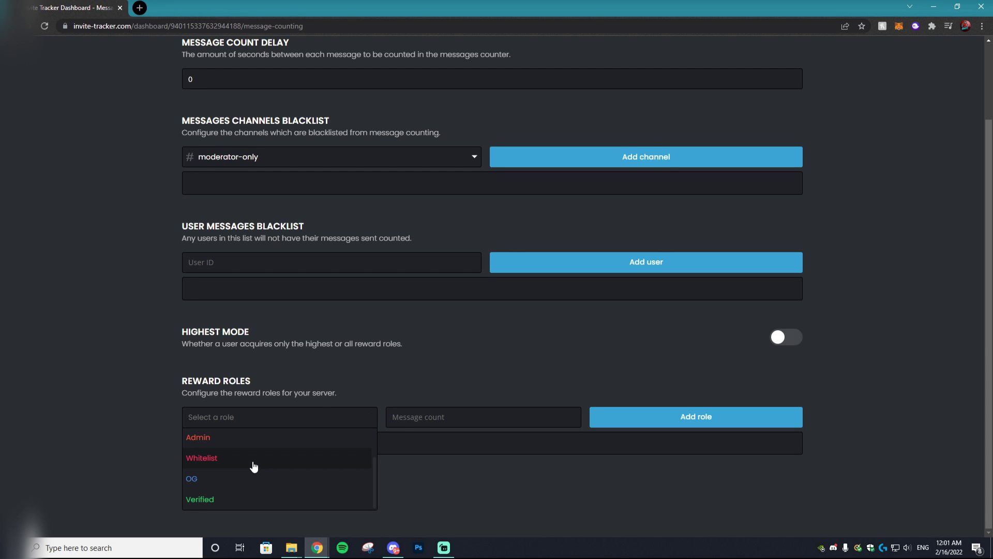
- Add the Whitelist role as a message reward at a count of 10000 messages
left_click(252, 461)
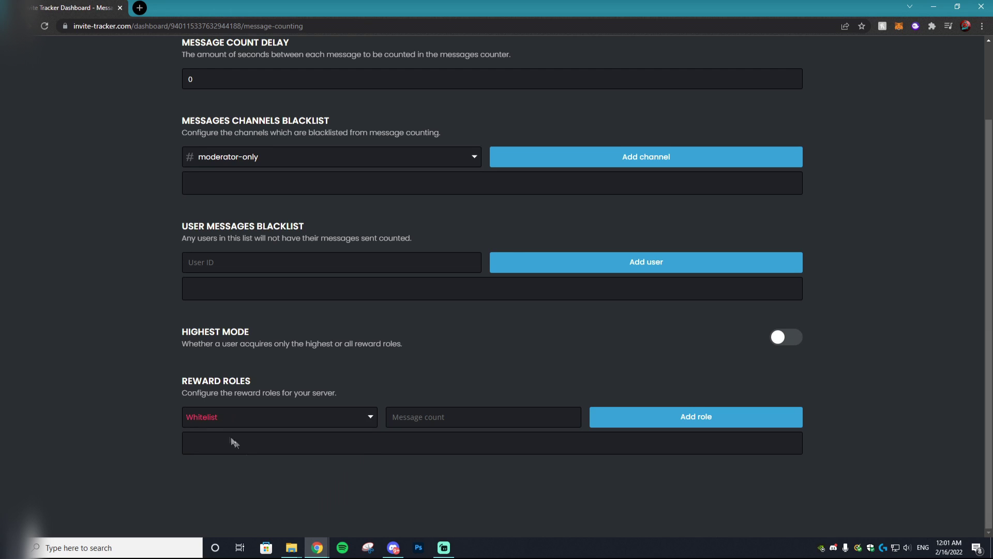
left_click(498, 419)
type("10000")
left_click(651, 422)
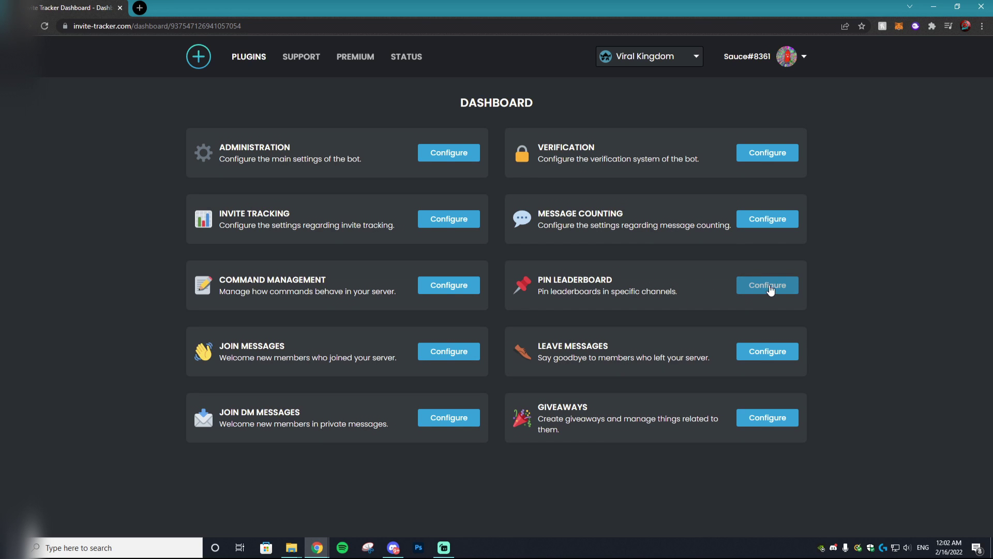
- Switch to Discord and bring up the available slash commands in the Yatsuki NFT roadmap channel
left_click(393, 547)
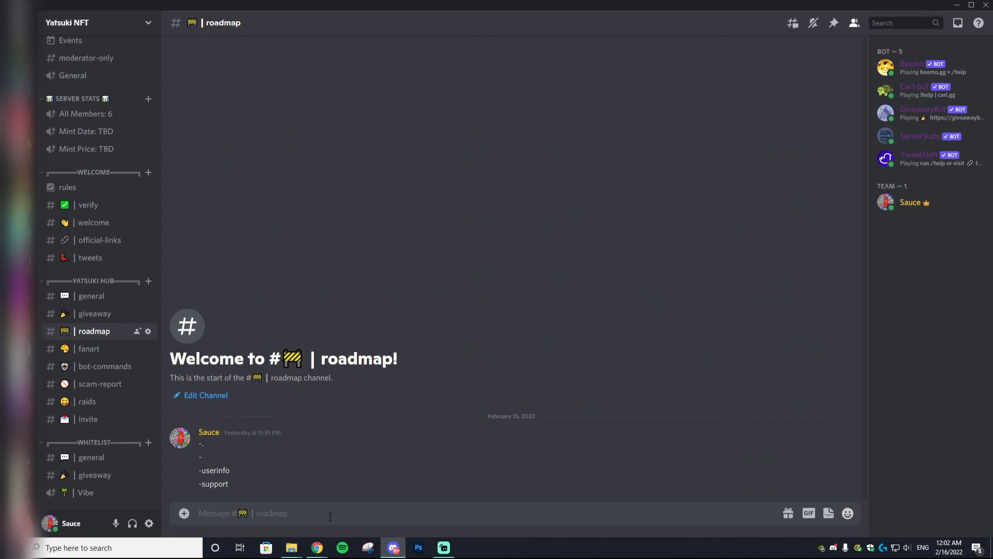
type("/")
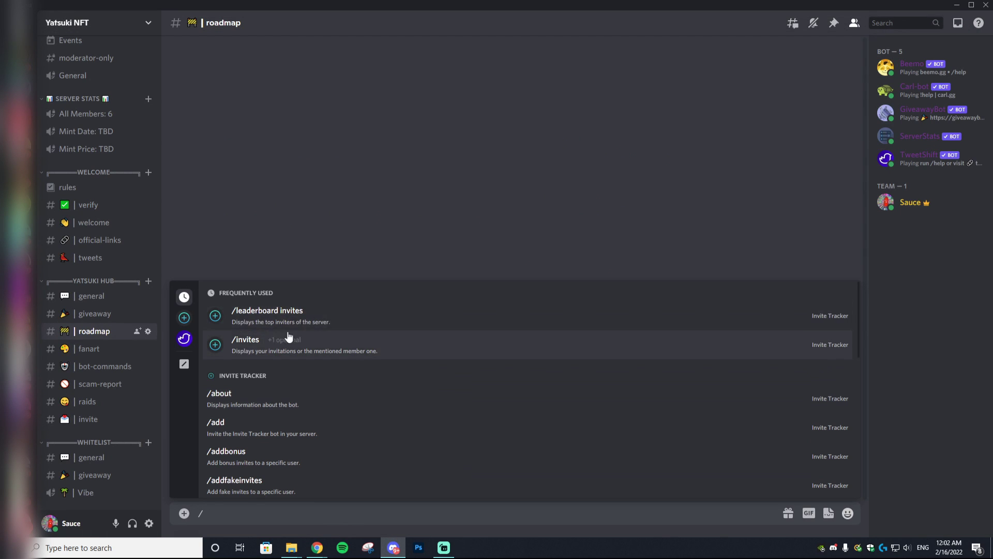
key("alt+Tab")
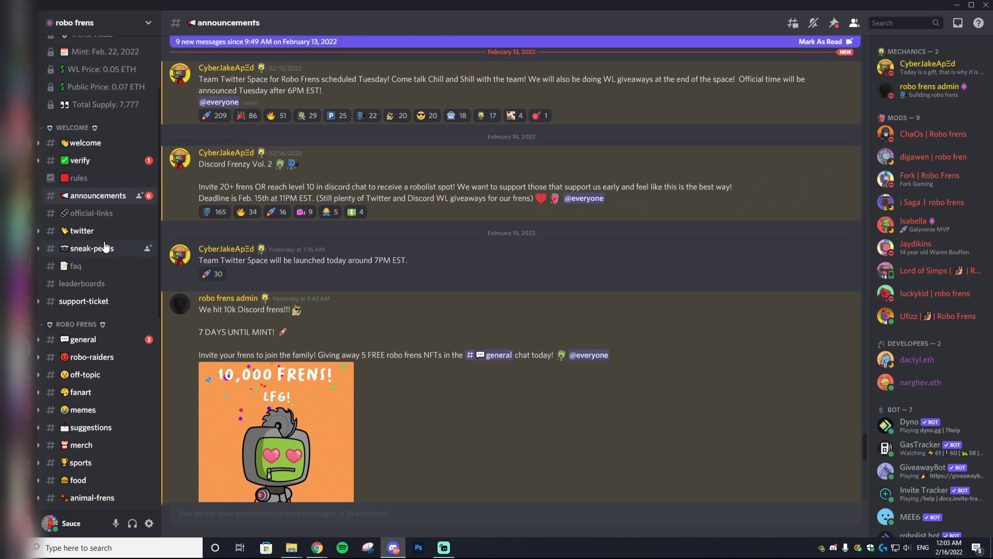
- Look through the robo frens server's stats and channel list, and open the robo-raiders channel
scroll(106, 247, "down", 2)
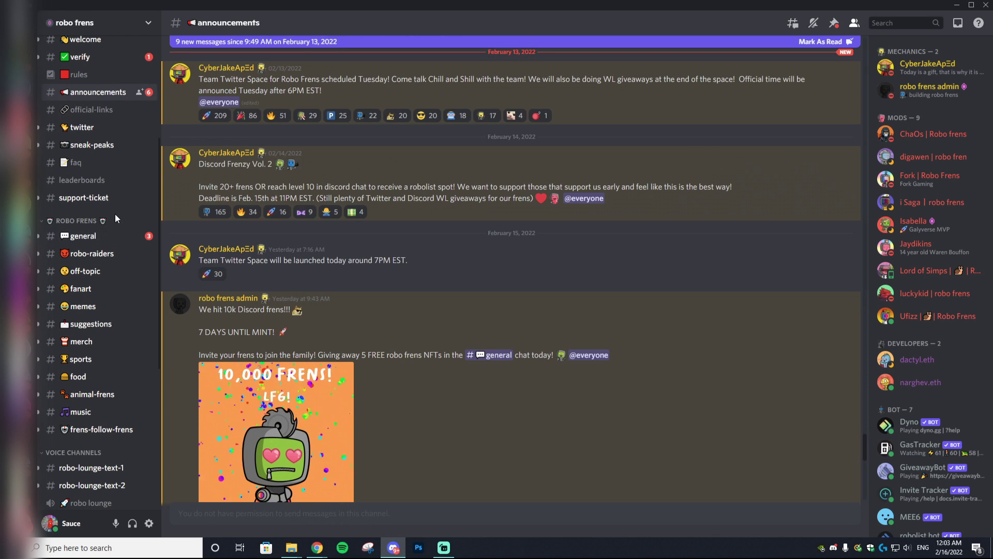
scroll(115, 213, "up", 4)
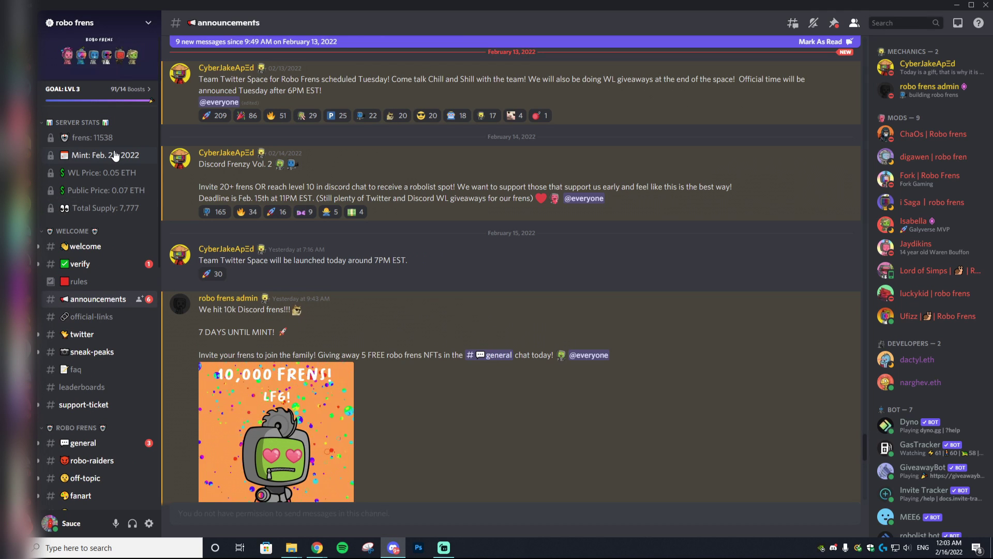
scroll(121, 176, "down", 2)
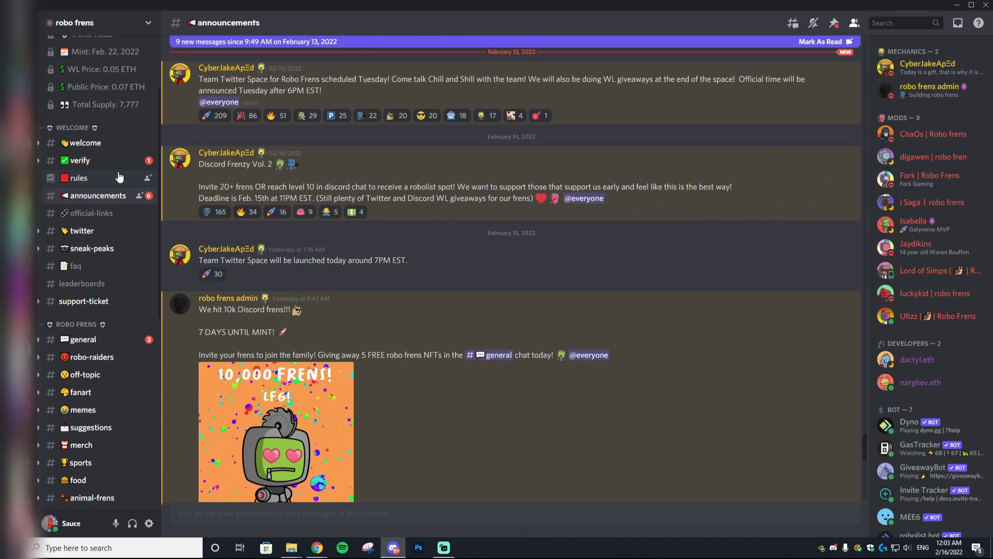
scroll(119, 177, "down", 3)
left_click(105, 207)
scroll(283, 274, "down", 15)
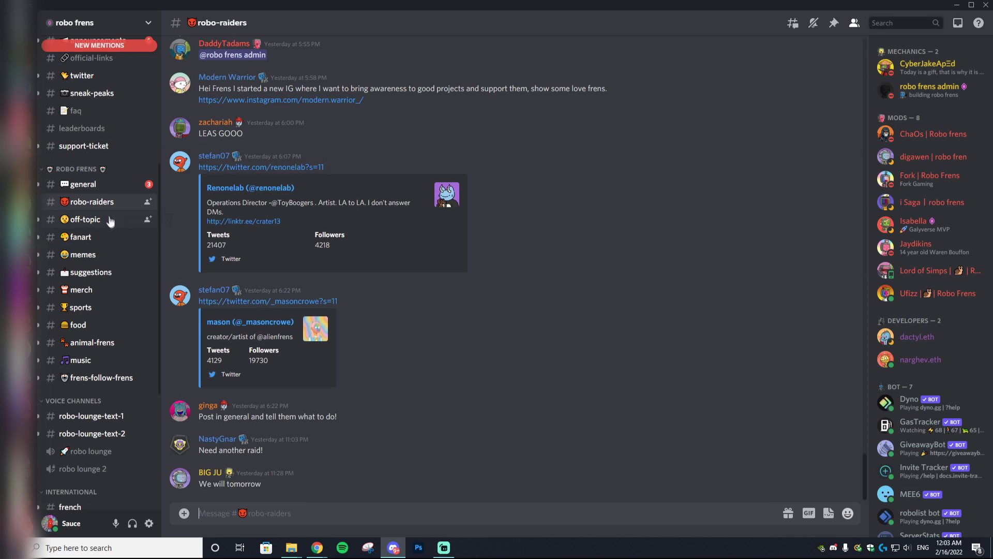
scroll(111, 217, "down", 1)
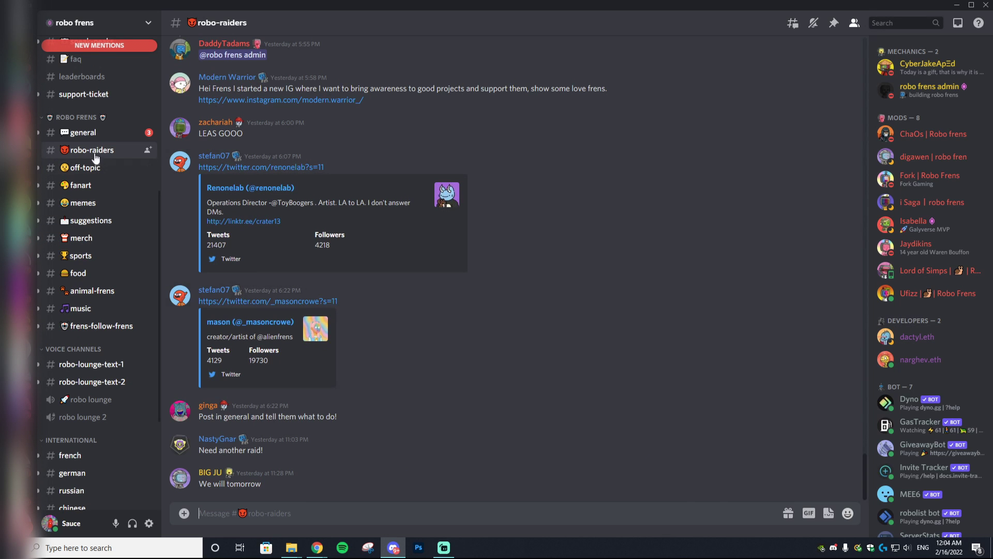
- Read back through the robo-raiders messages for raid announcements and shared Twitter links
scroll(278, 291, "up", 5)
scroll(280, 287, "up", 6)
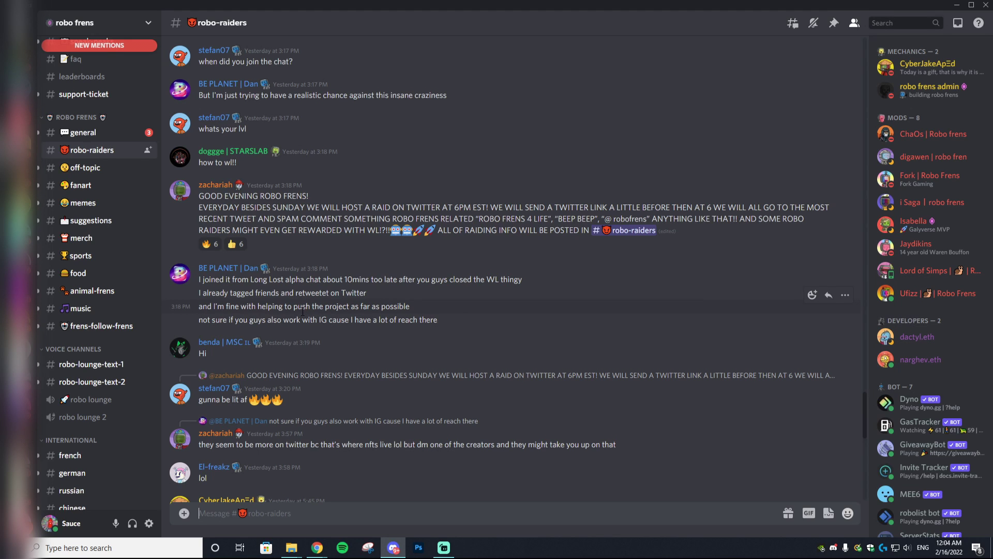
scroll(511, 305, "up", 7)
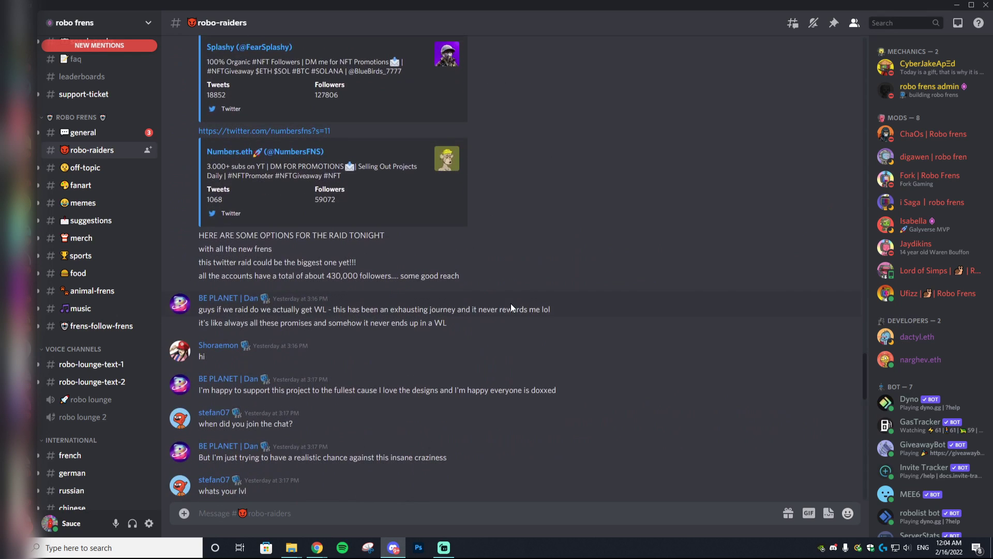
scroll(510, 310, "up", 10)
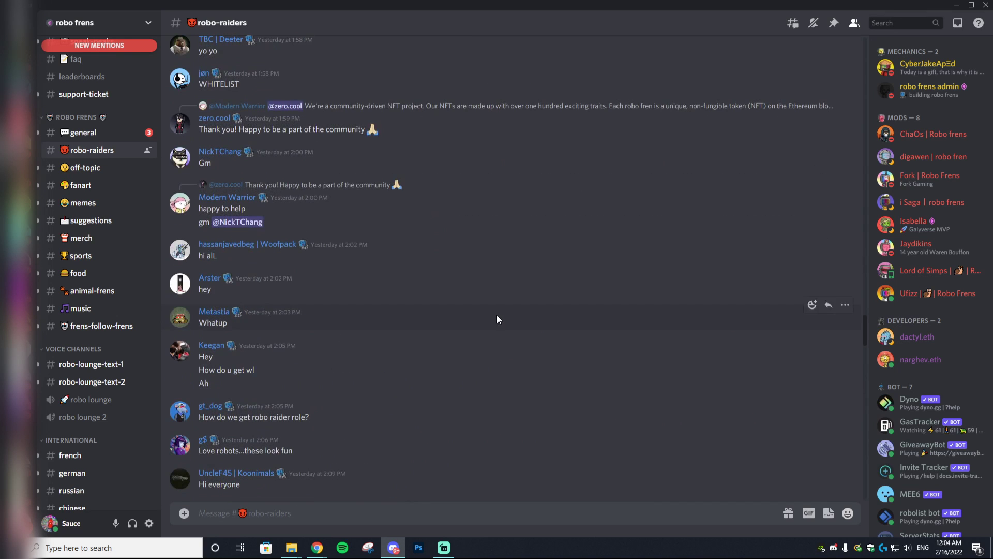
scroll(492, 311, "down", 7)
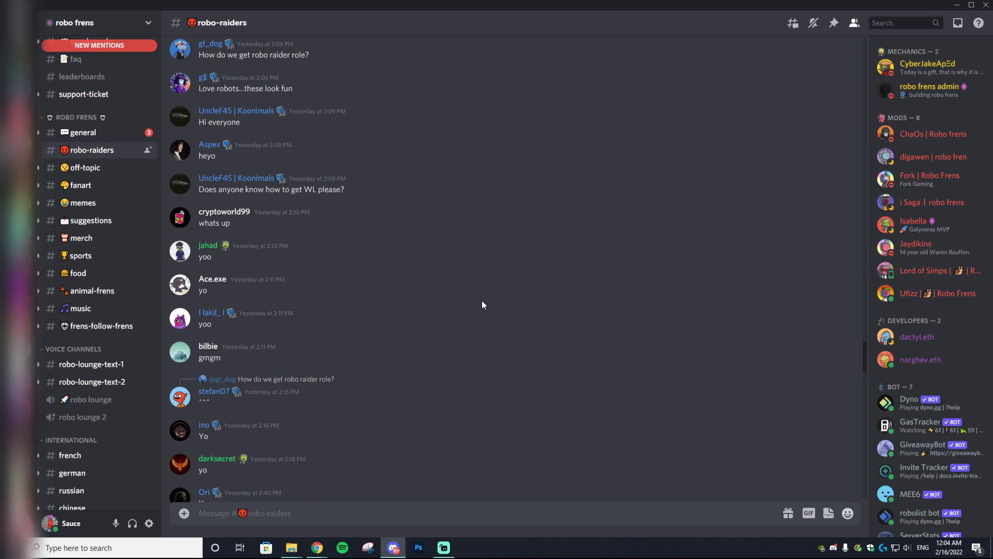
scroll(482, 304, "down", 10)
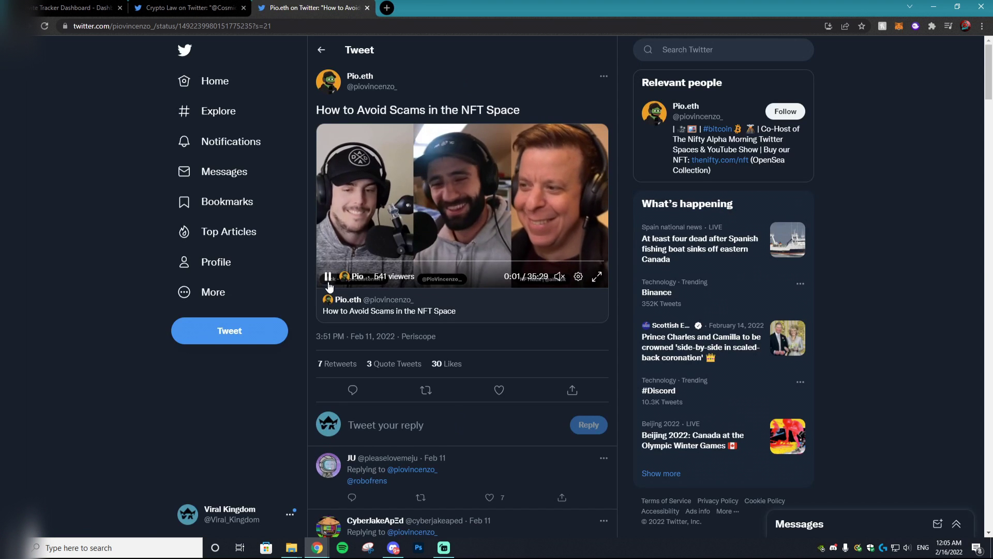
- View the raided tweet "How to Avoid Scams in the NFT Space" and preview its author's profile
scroll(572, 341, "down", 1)
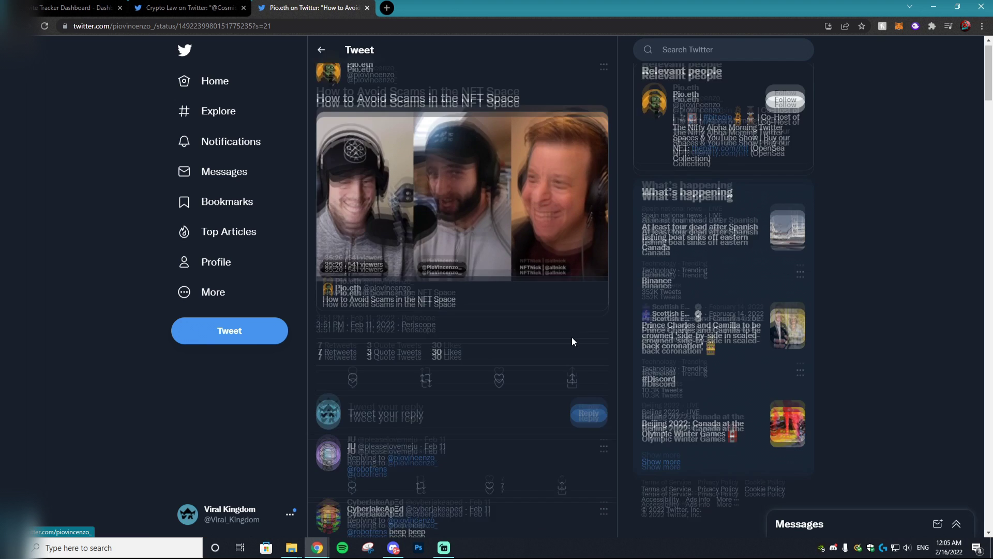
scroll(572, 340, "up", 1)
mouse_move(360, 78)
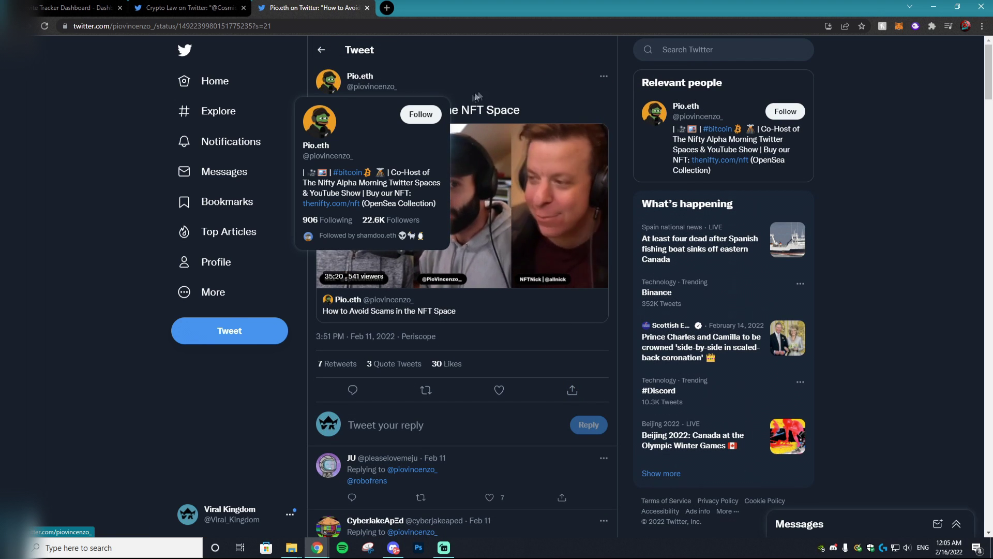
- Expand the replies under the tweet several times and examine the community's raid comments
scroll(477, 98, "down", 4)
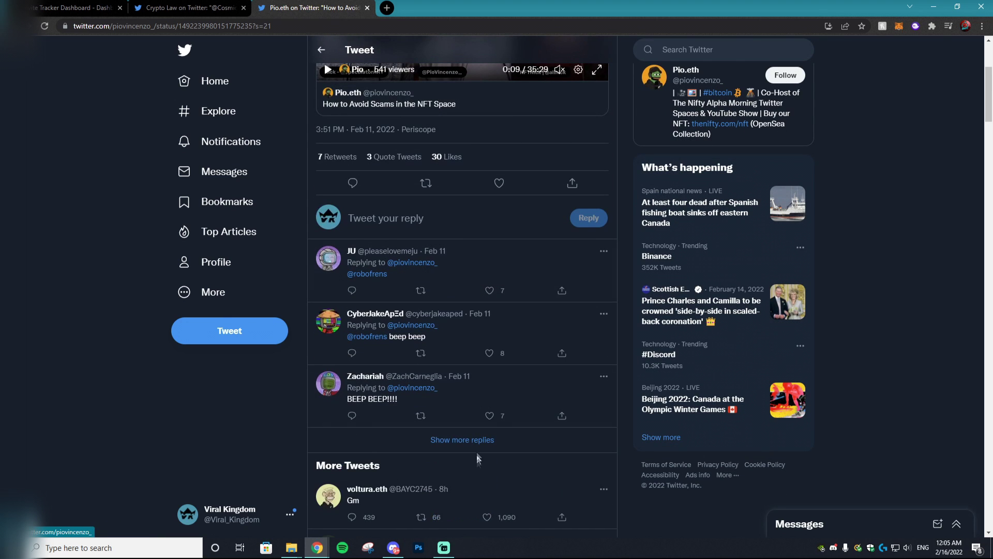
left_click(466, 441)
scroll(403, 241, "down", 1)
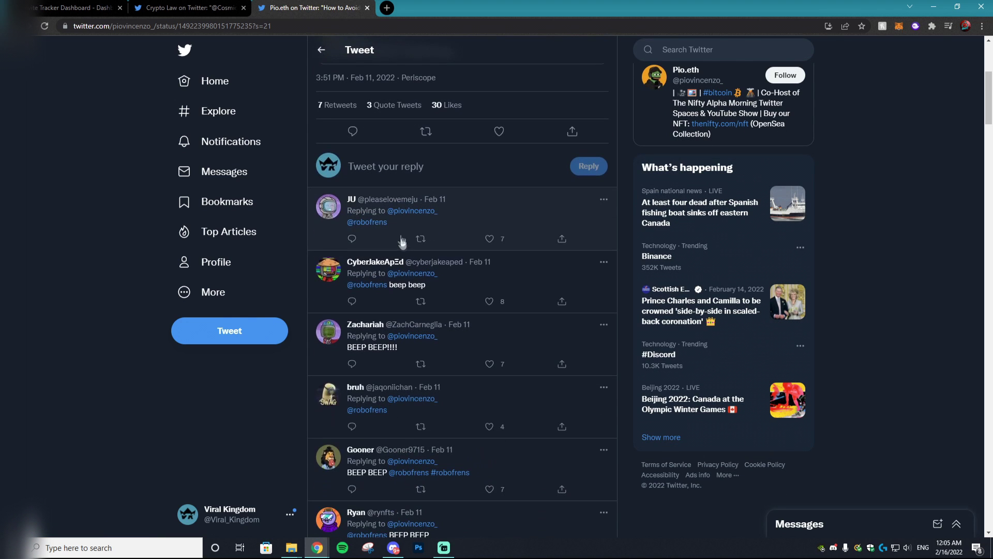
scroll(391, 310, "down", 3)
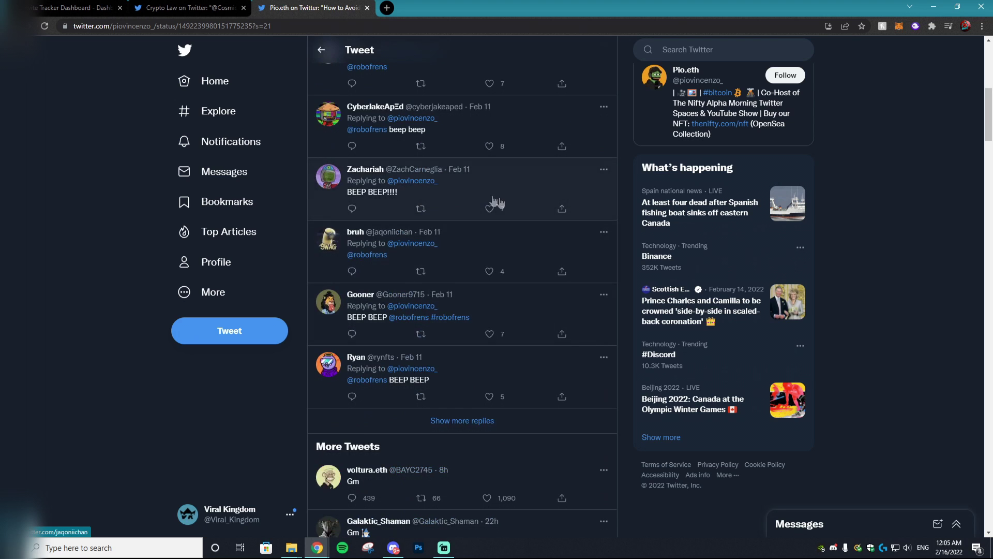
left_click(493, 422)
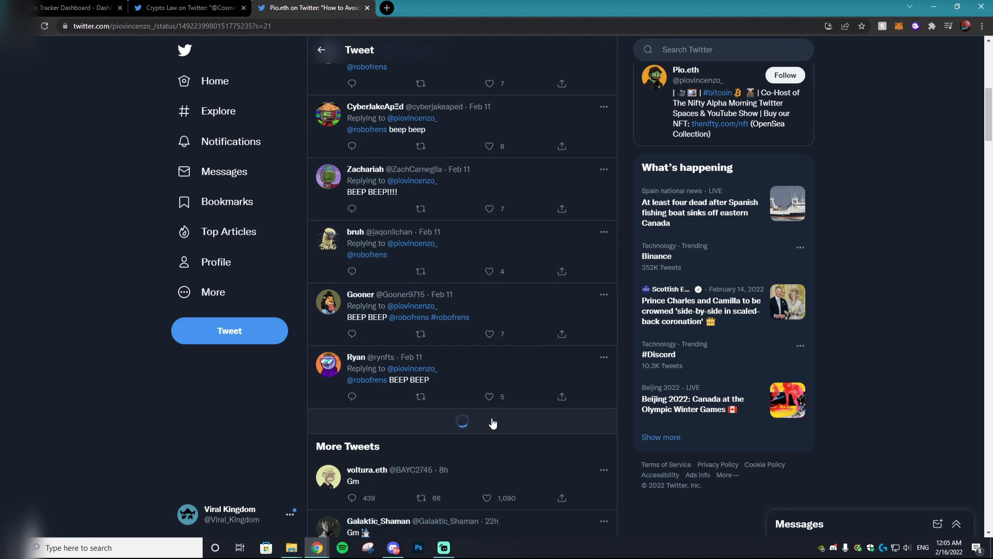
scroll(494, 339, "down", 5)
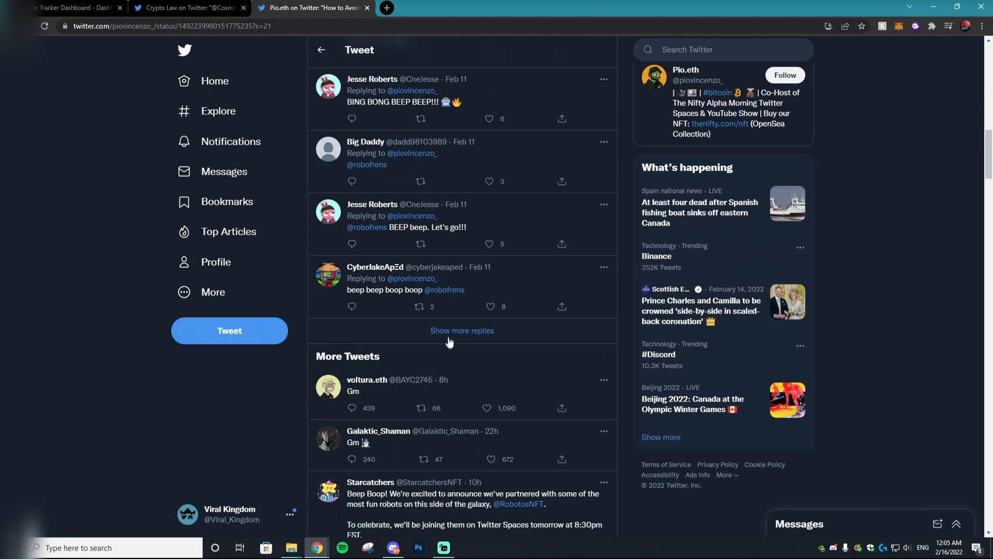
left_click(448, 333)
scroll(445, 331, "up", 5)
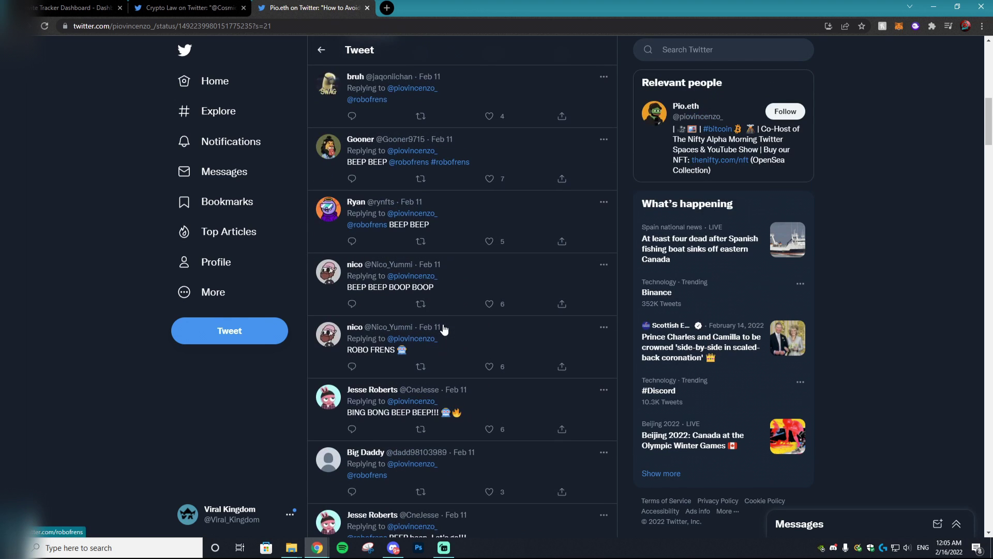
- Revisit the raided tweet "How to Avoid Scams in the NFT Space" and review the robo frens community's replies beneath it
scroll(369, 232, "up", 10)
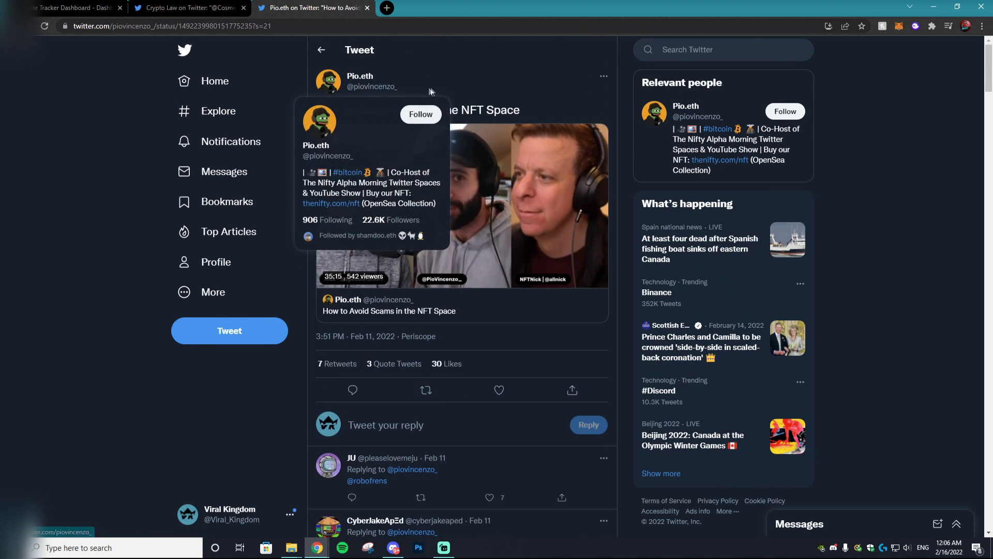
scroll(505, 157, "down", 5)
scroll(537, 199, "down", 10)
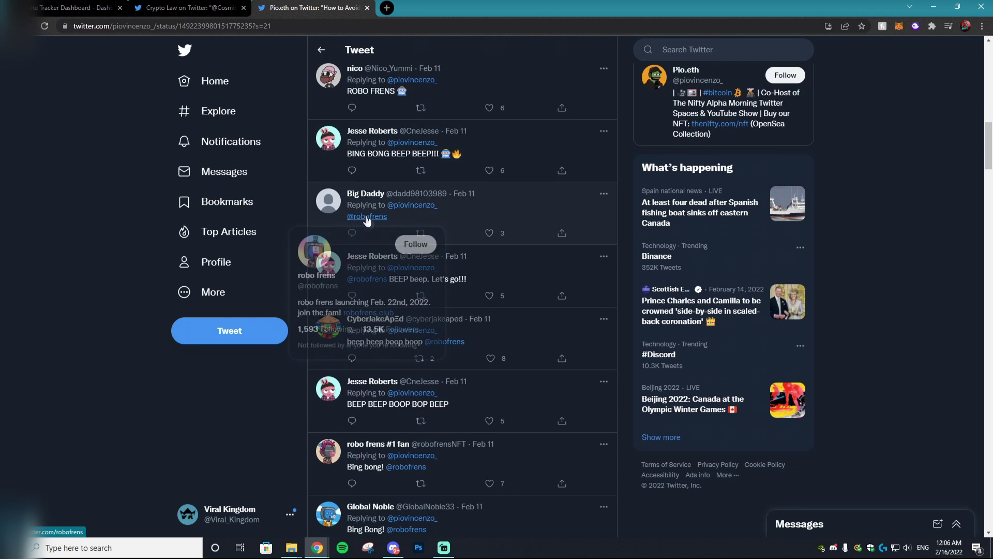
scroll(485, 206, "down", 7)
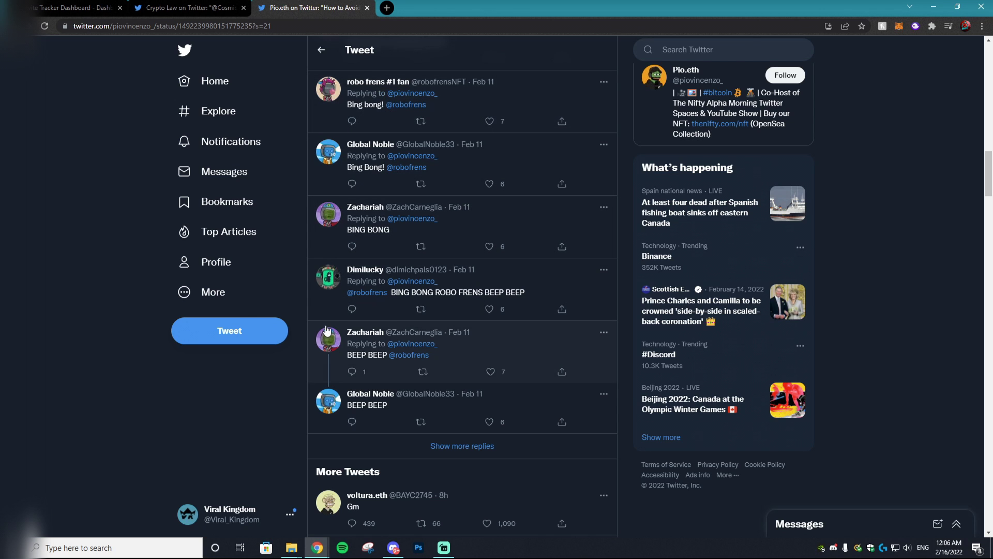
- Switch to Discord and review the robo frens server stats and the raid countdown messages in robo-raiders
left_click(390, 551)
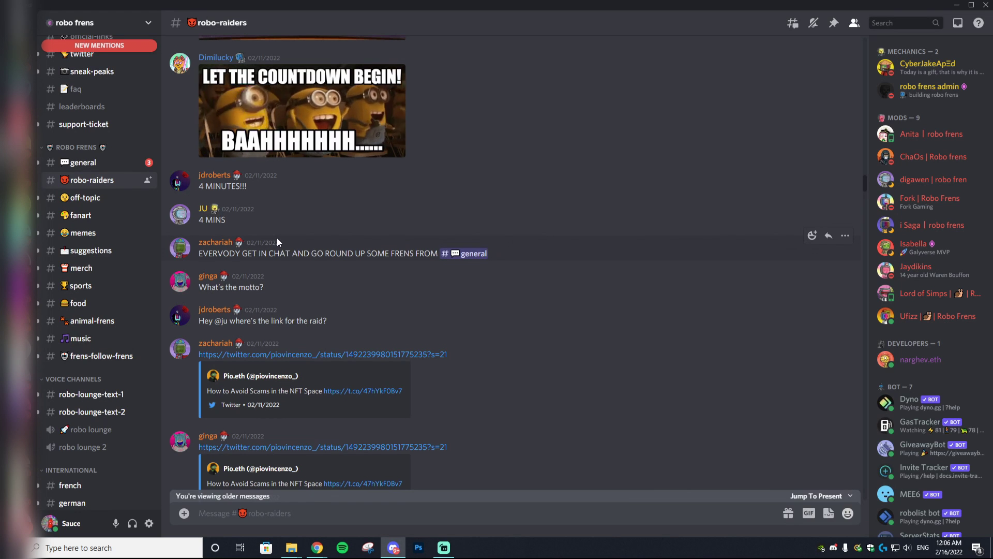
scroll(138, 263, "up", 5)
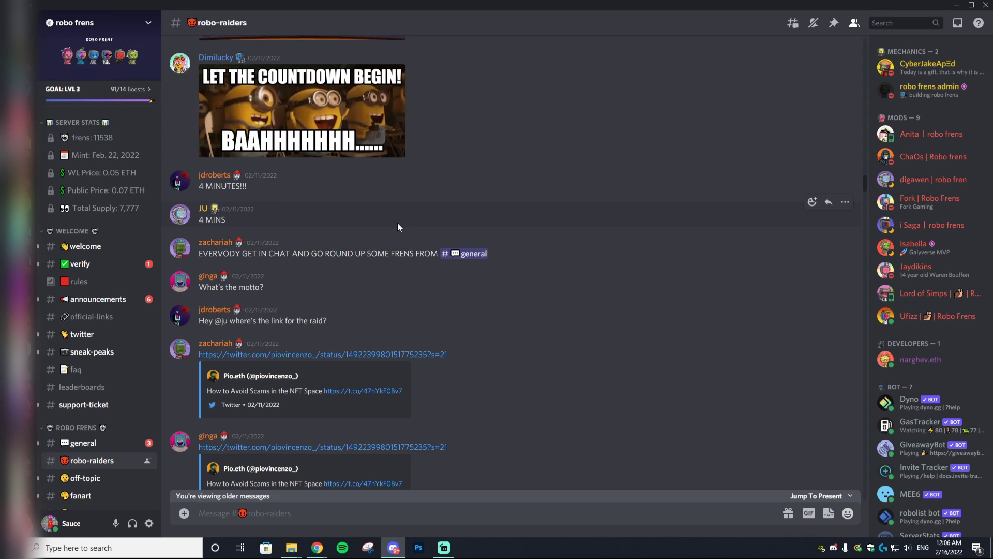
scroll(399, 226, "up", 2)
scroll(400, 227, "up", 2)
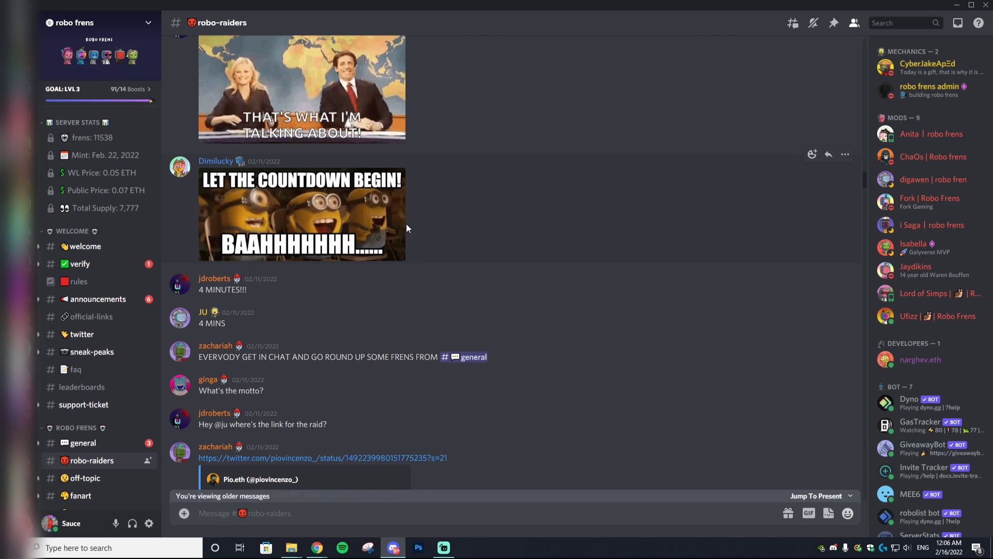
- Read the robo-raiders messages from the raid kickoff through to the newest ones, and return to the Yatsuki NFT server
scroll(406, 228, "down", 5)
scroll(407, 228, "down", 6)
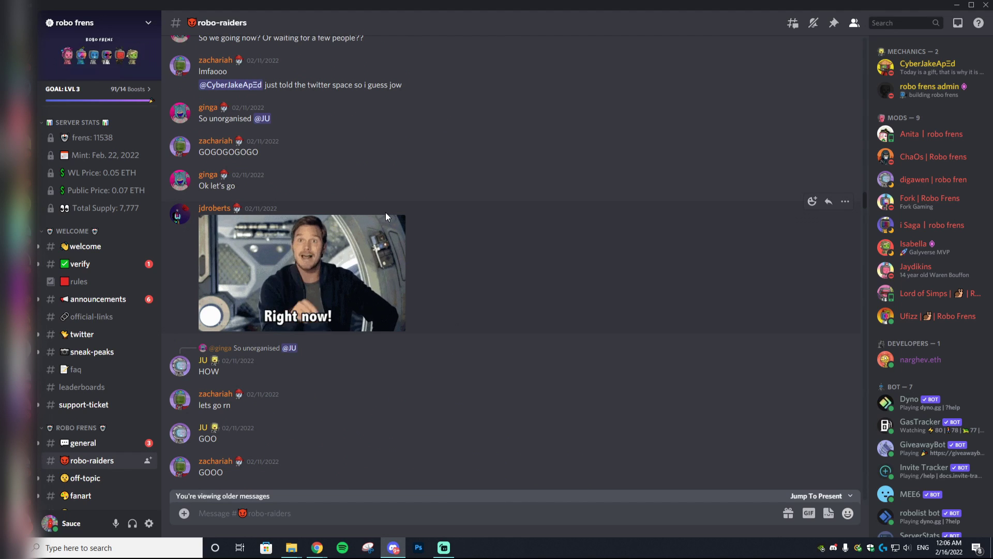
scroll(385, 212, "down", 2)
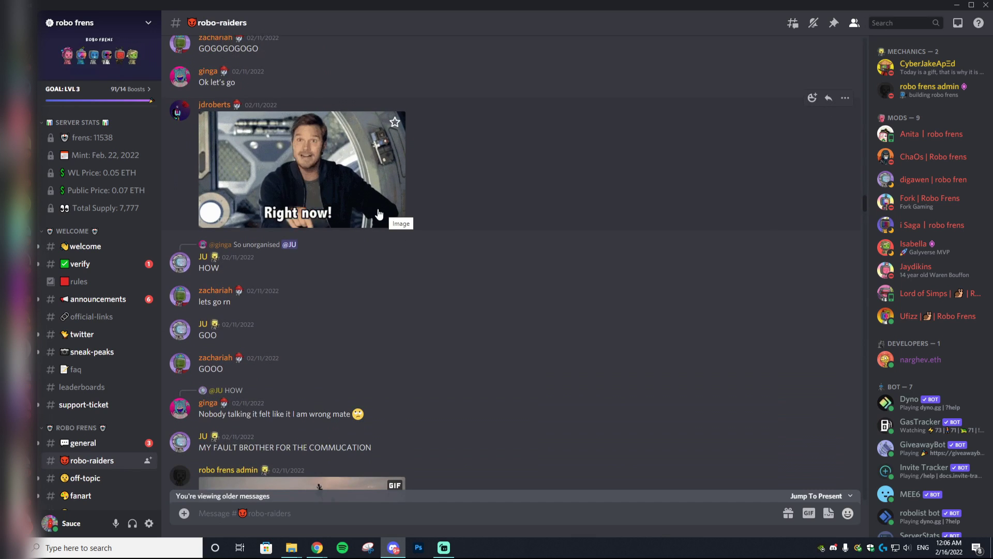
scroll(382, 220, "down", 10)
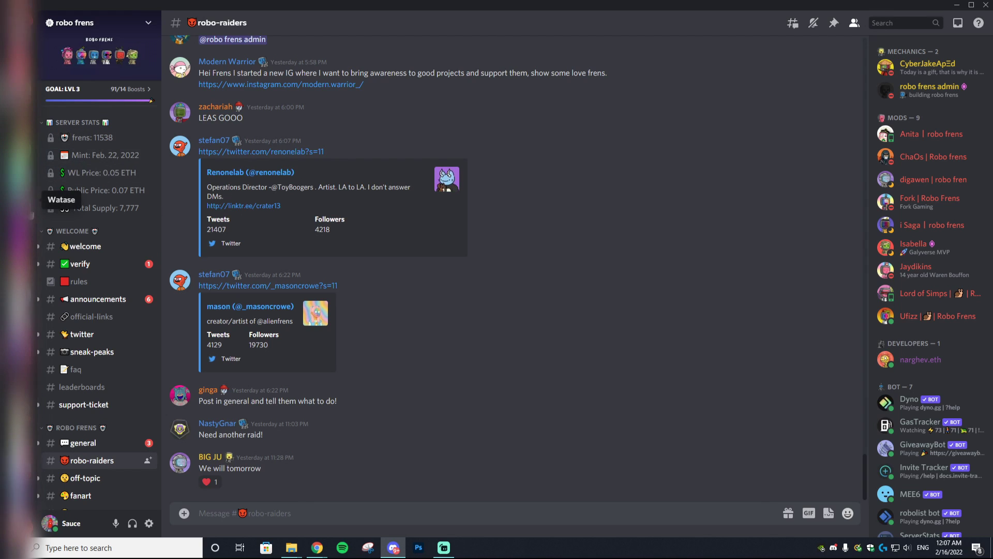
left_click(18, 82)
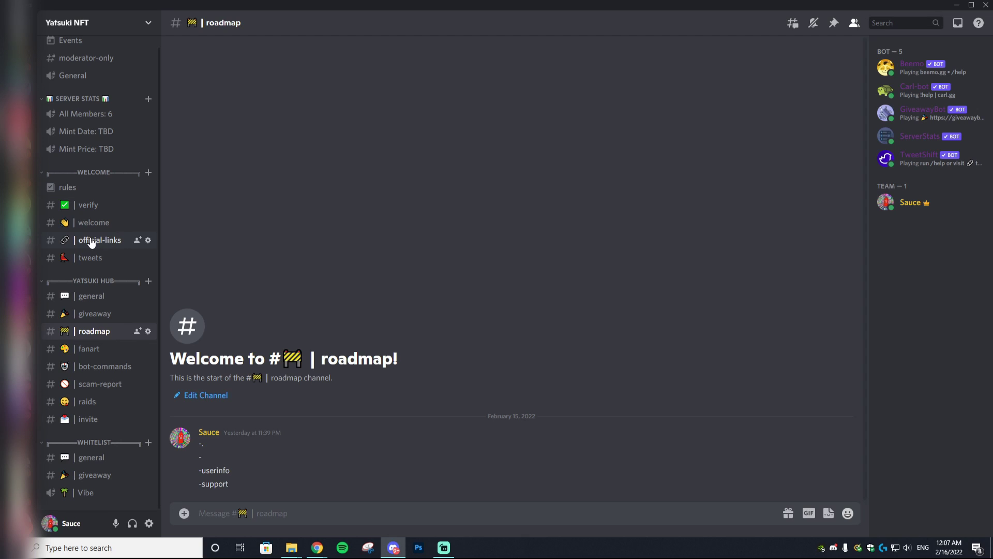